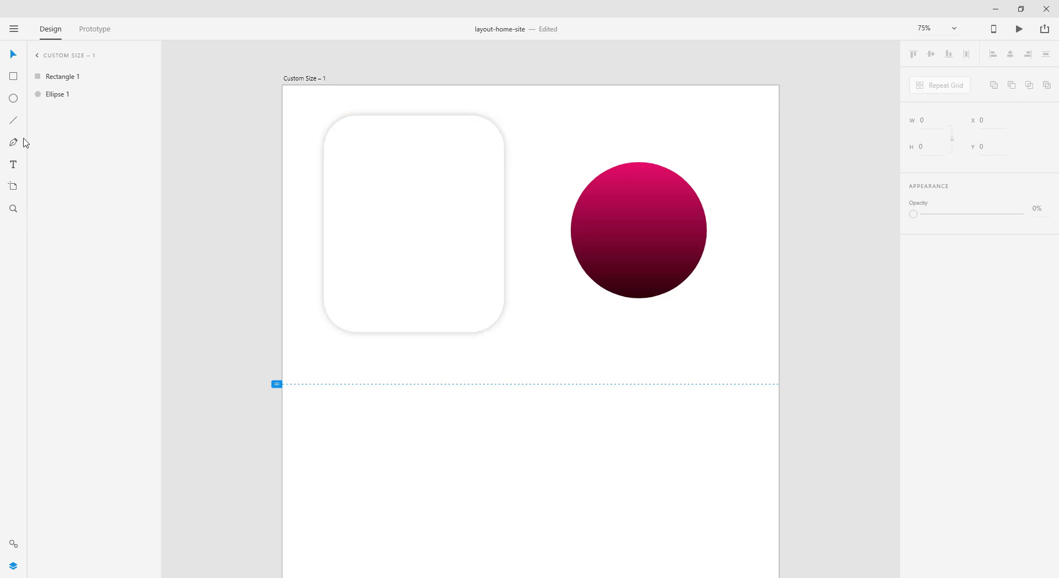
Draw a closed shape with a wavy top edge below the guide with the Pen tool, about 888 by 391
left_click(18, 145)
scroll(479, 383, "down", 3)
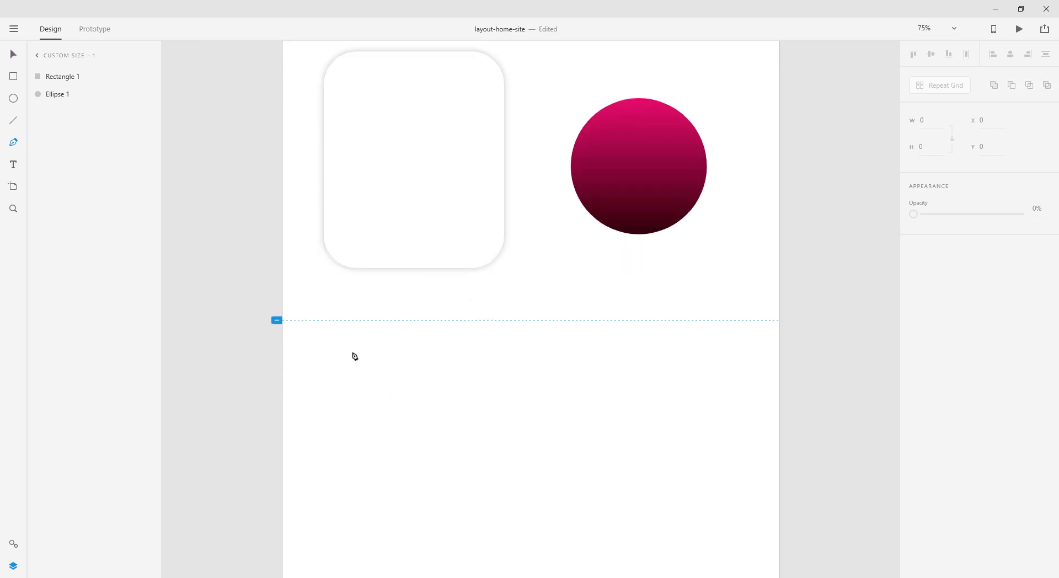
key("p")
scroll(339, 380, "down", 2)
left_click(354, 329)
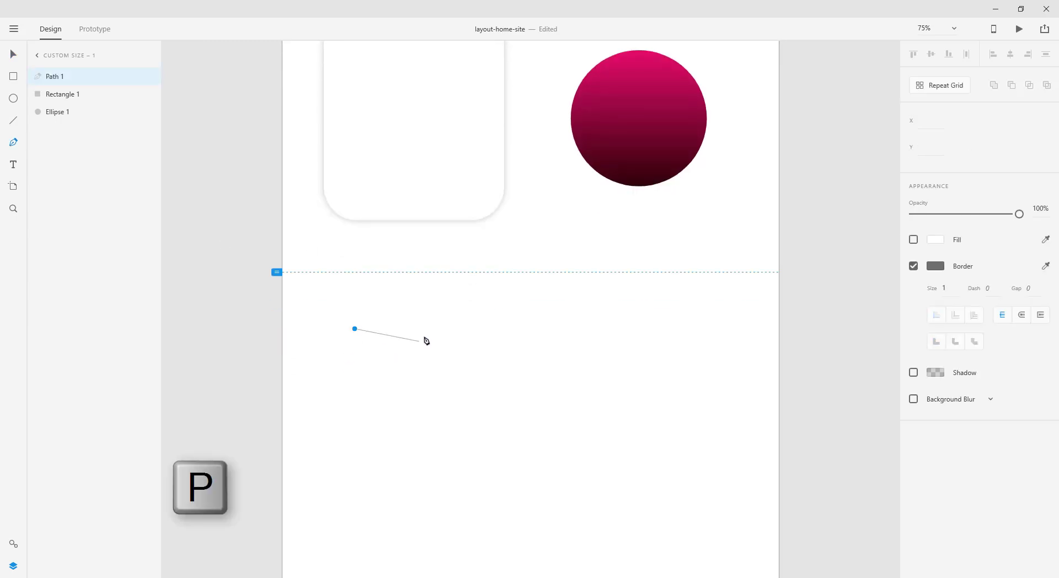
left_click_drag(509, 329, 586, 389)
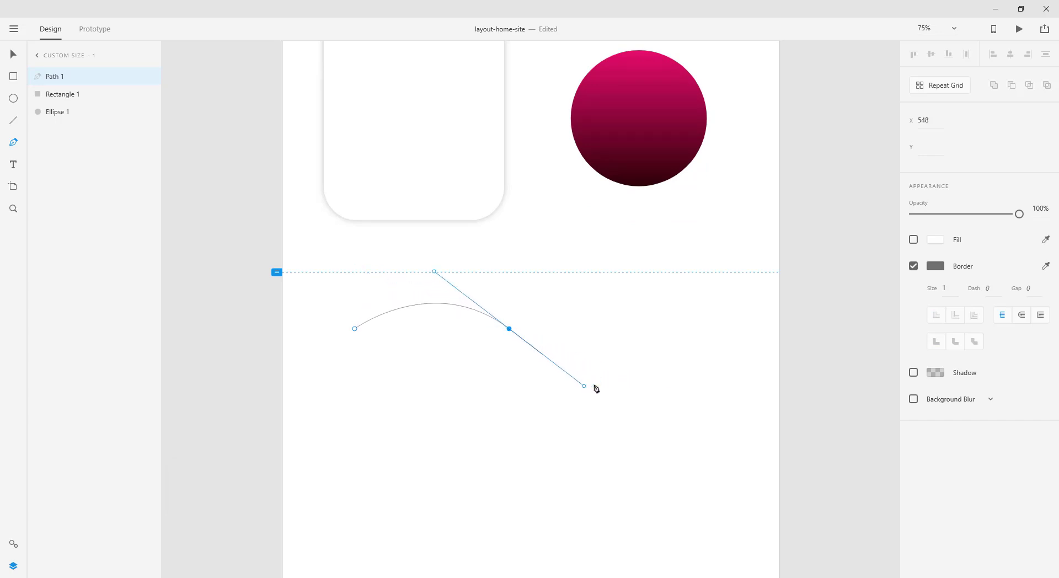
left_click(722, 297)
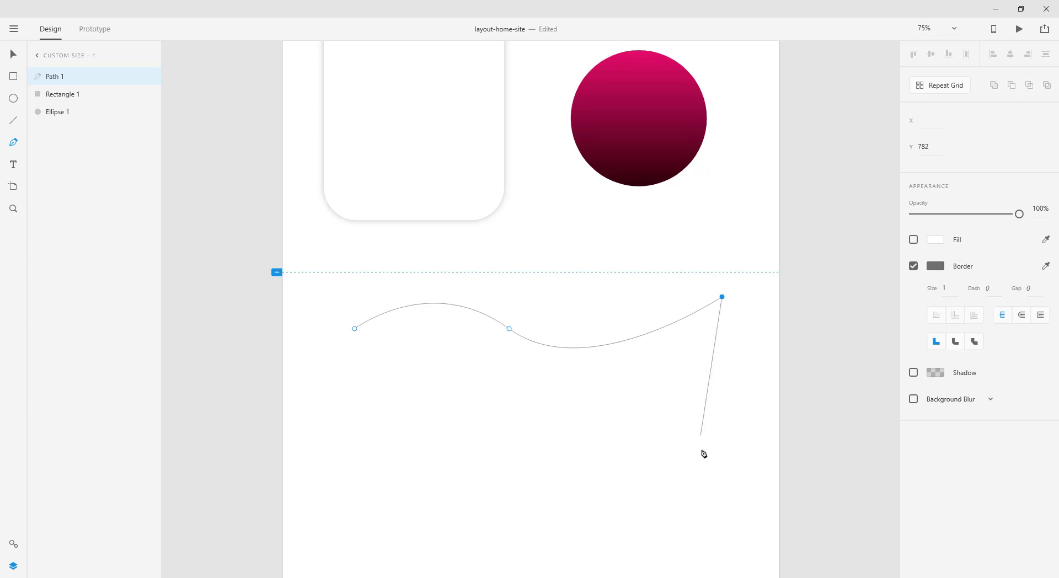
left_click(722, 459)
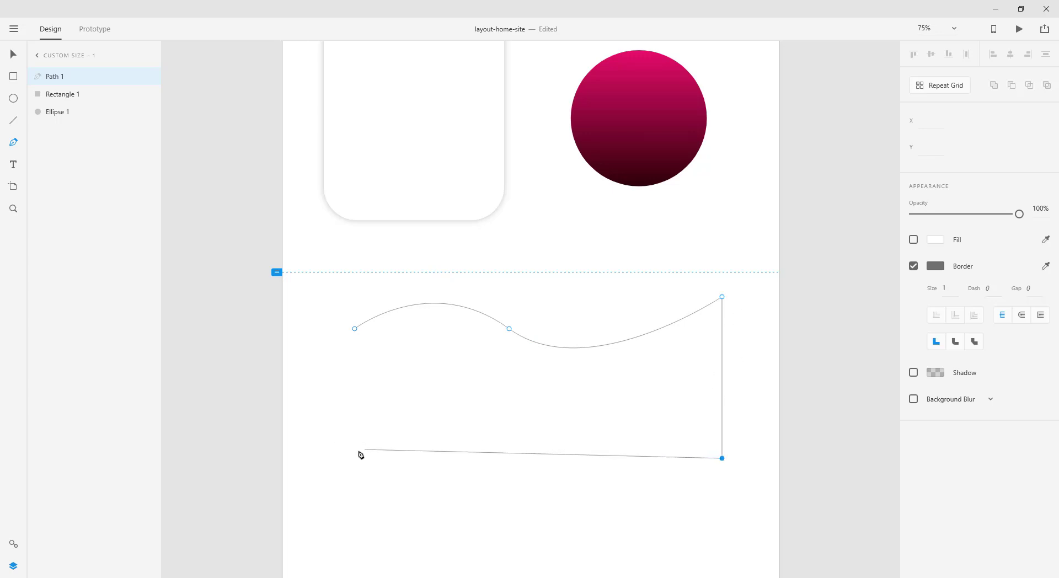
left_click(355, 453)
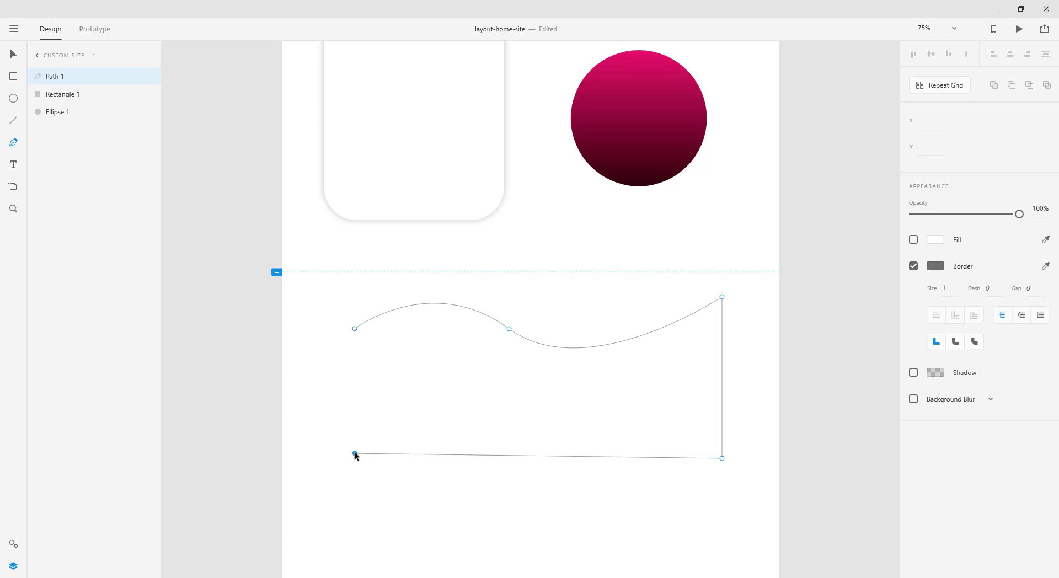
left_click(354, 329)
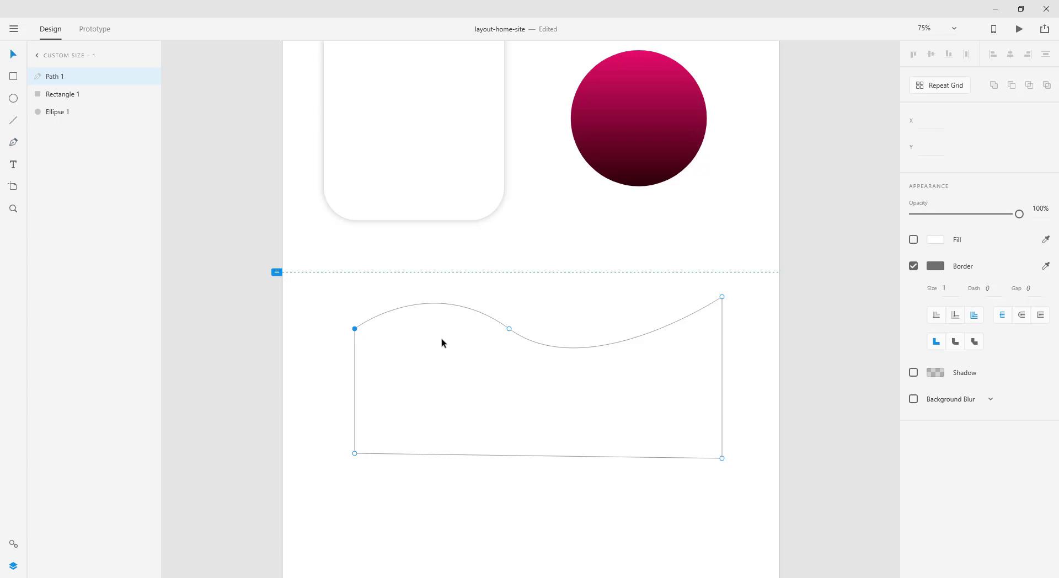
Leave path editing and give the wavy shape a solid bright red fill
left_click(578, 362)
left_click(595, 347)
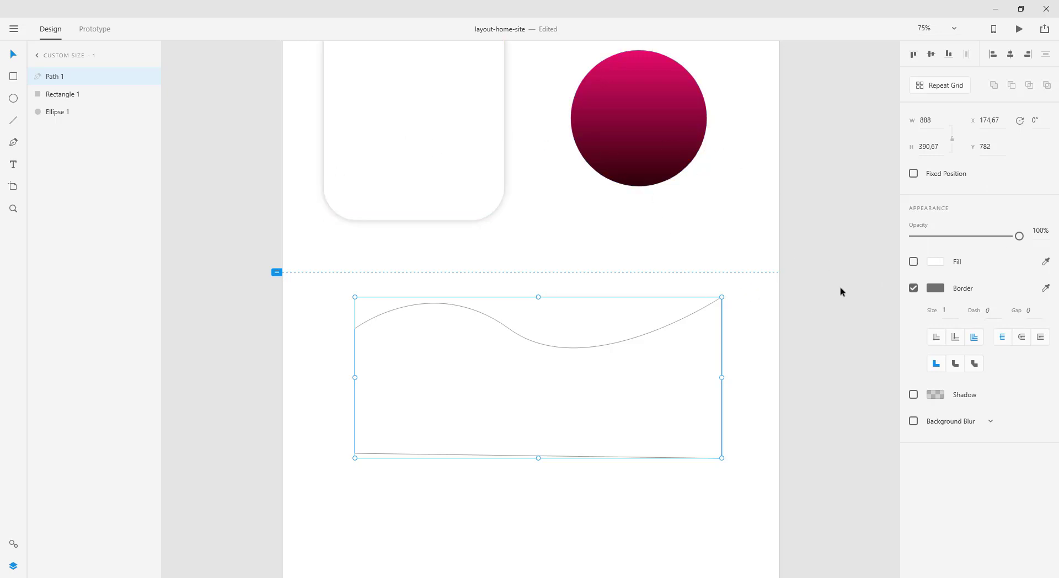
left_click(935, 261)
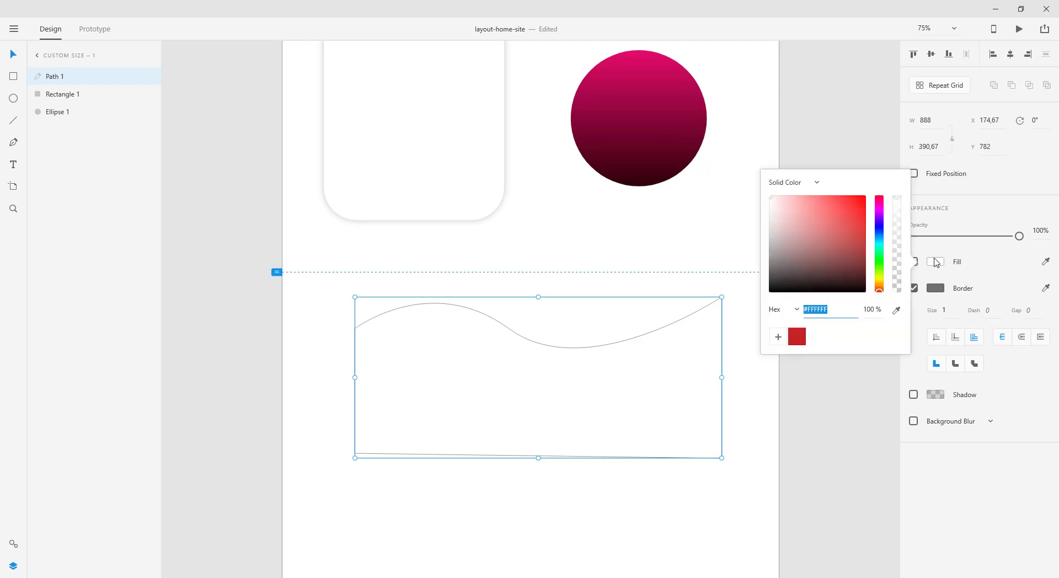
left_click(819, 257)
left_click(843, 207)
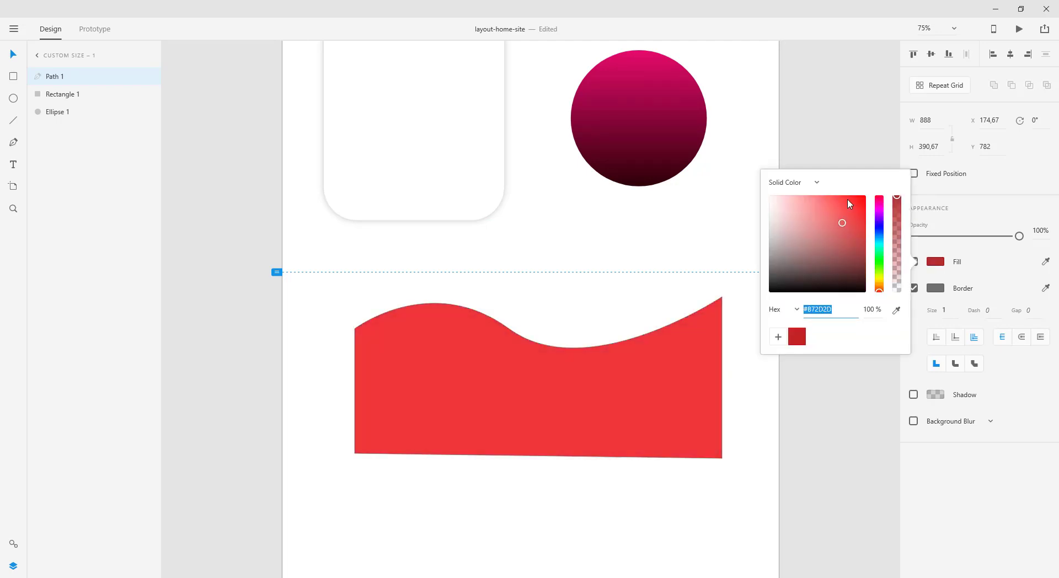
Set the wavy shape's border colour to #0E0101 and turn its border off
left_click(934, 288)
left_click(829, 292)
left_click(846, 252)
left_click(857, 307)
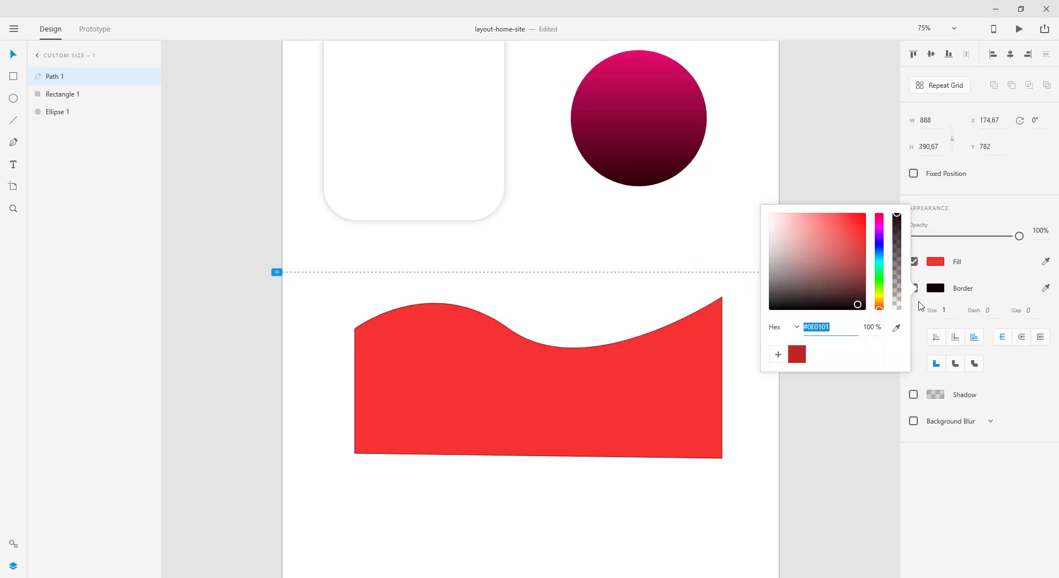
left_click(947, 308)
left_click(913, 287)
Try the wavy shape at 50% opacity and undo the opacity change
key("5")
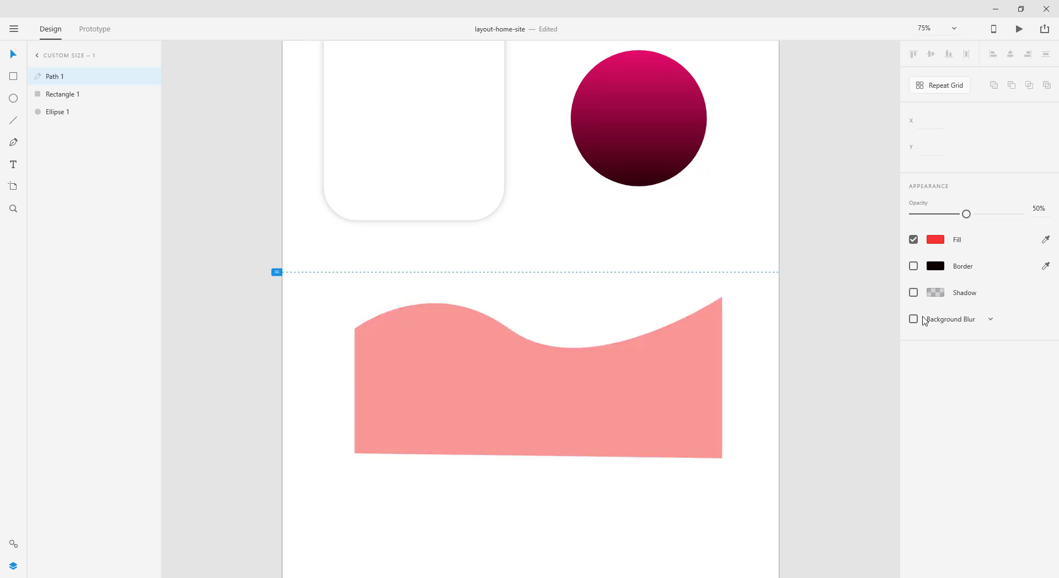
left_click(791, 348)
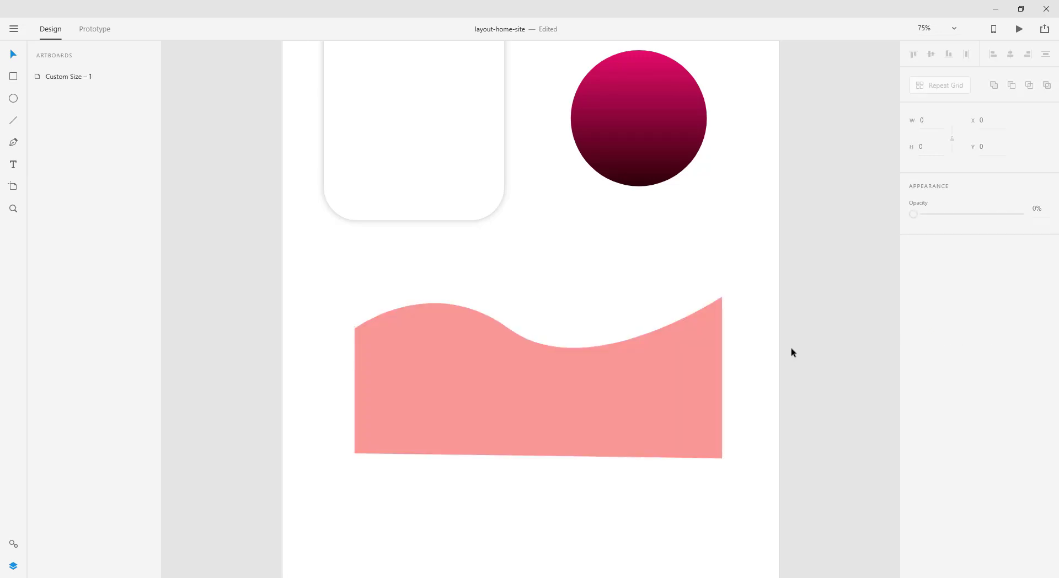
key("ctrl+z")
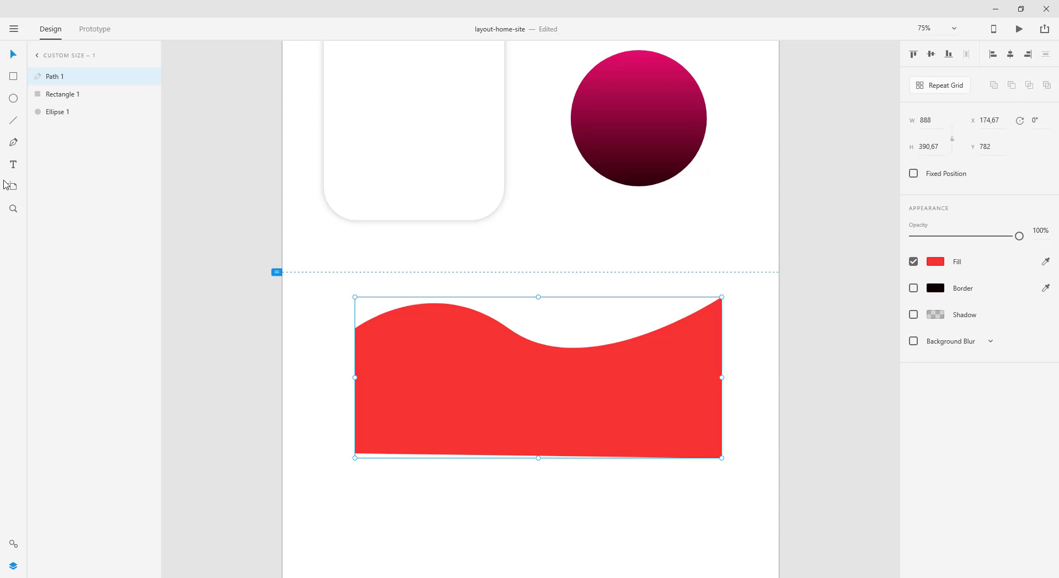
Shrink the red wavy shape to about 328 by 115 and place it just below the guide near the artboard's left edge
left_click(13, 165)
scroll(372, 449, "down", 1)
scroll(389, 435, "down", 1)
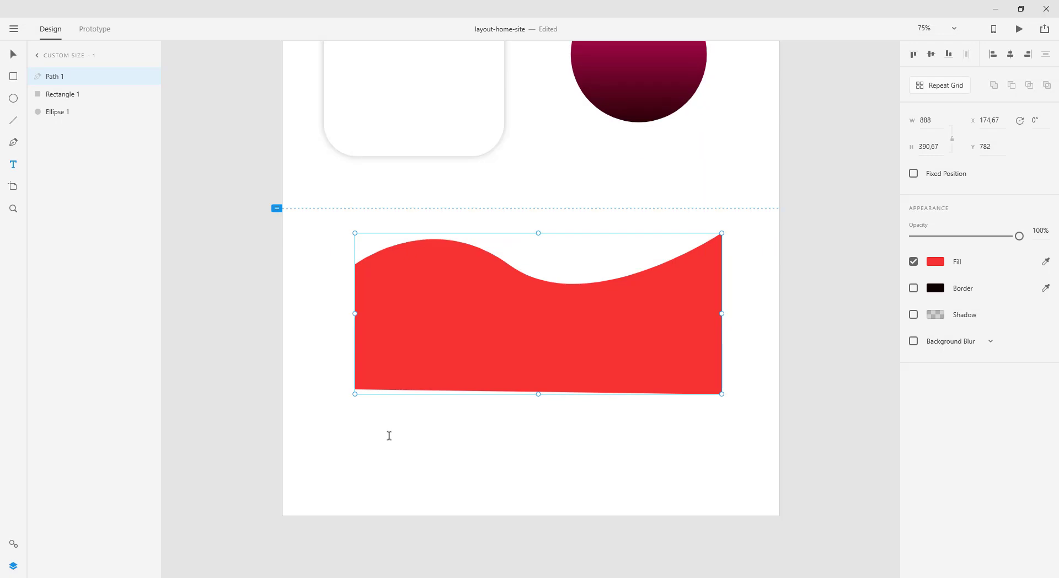
scroll(389, 435, "up", 4)
left_click(12, 55)
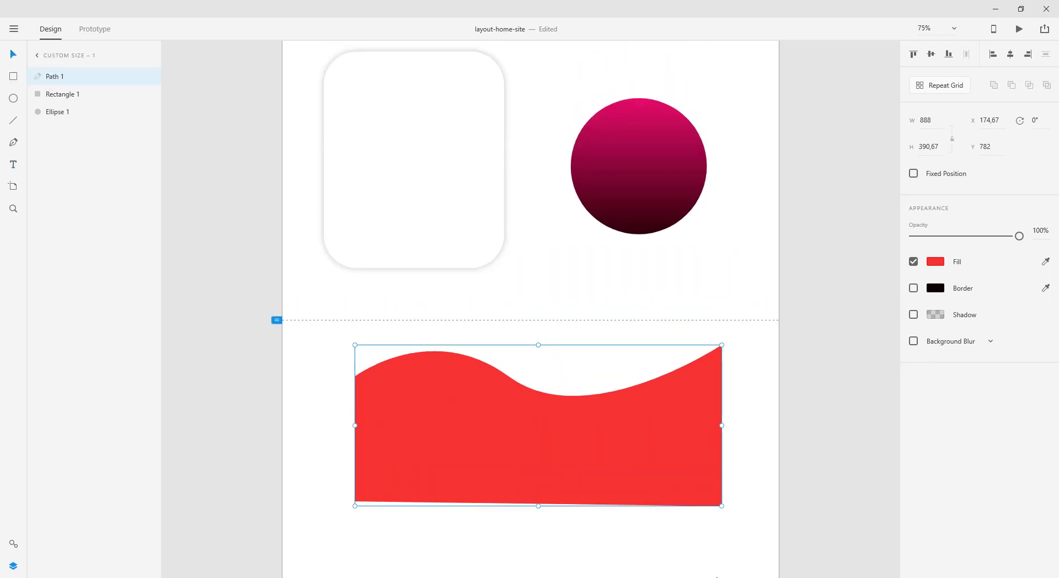
left_click_drag(722, 505, 490, 392)
left_click_drag(441, 381, 362, 359)
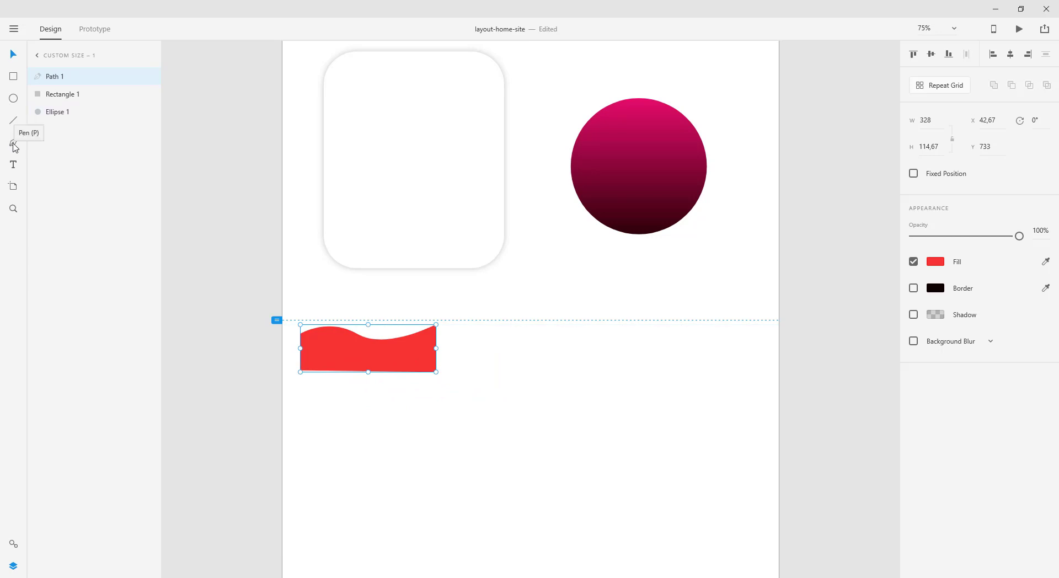
Add the text "Inscreva-se no canal do Chief of Design" and place it beneath the red wavy shape near the artboard's left edge
left_click(13, 165)
left_click(508, 389)
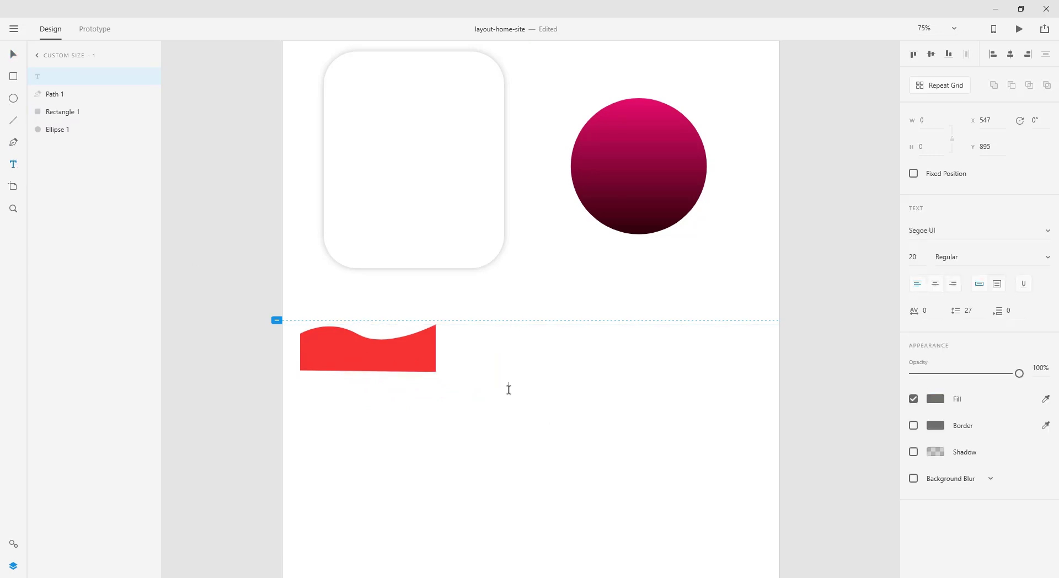
key("t")
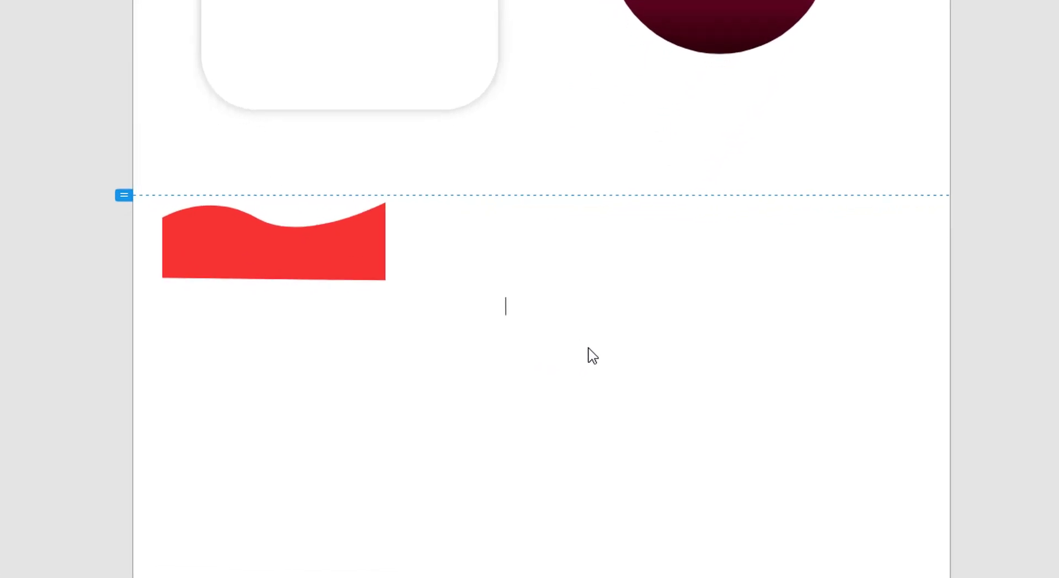
type("Inscreva-se no ")
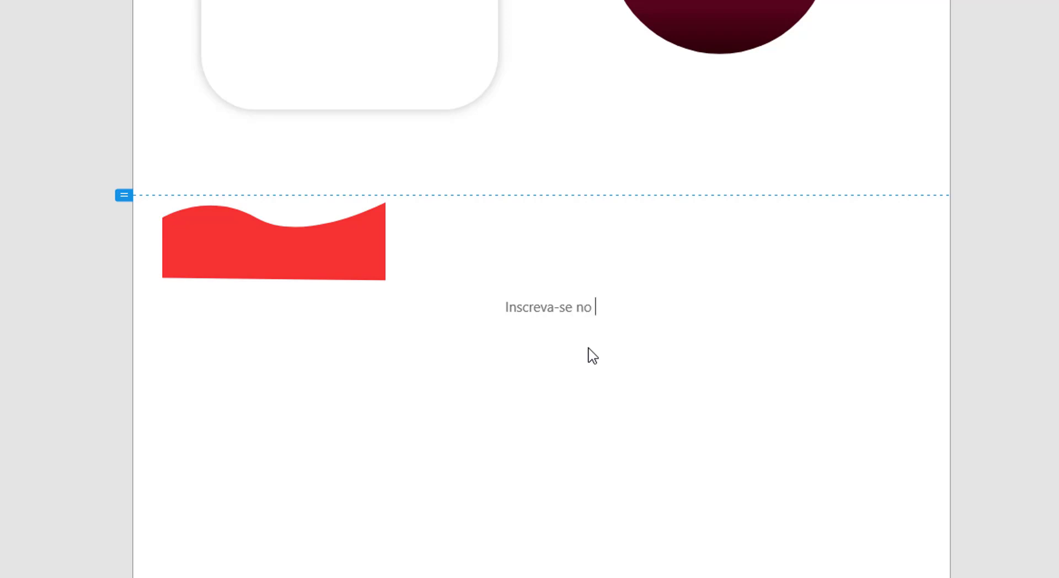
type("canal do Chief of D")
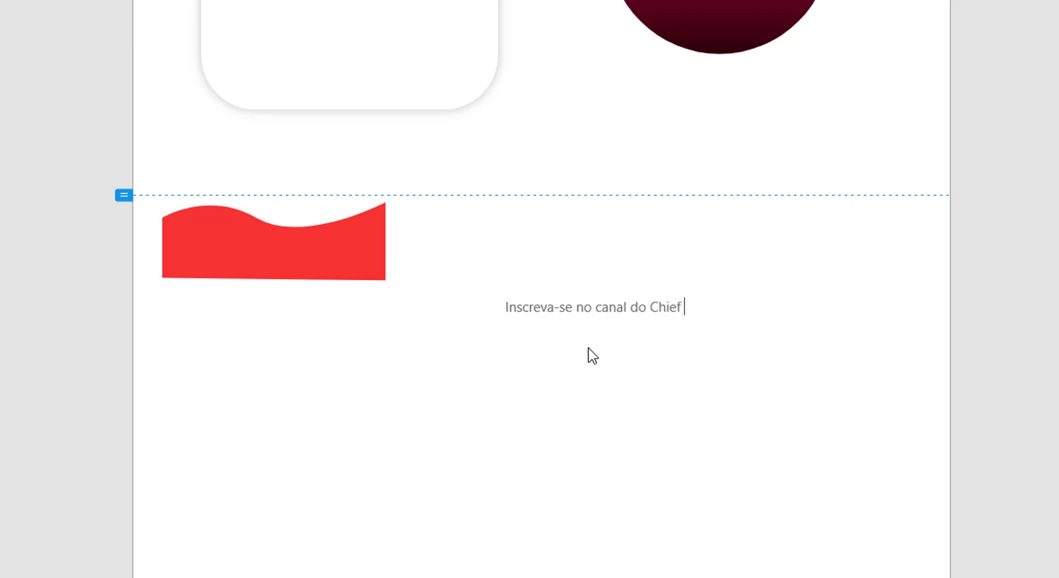
type("esign")
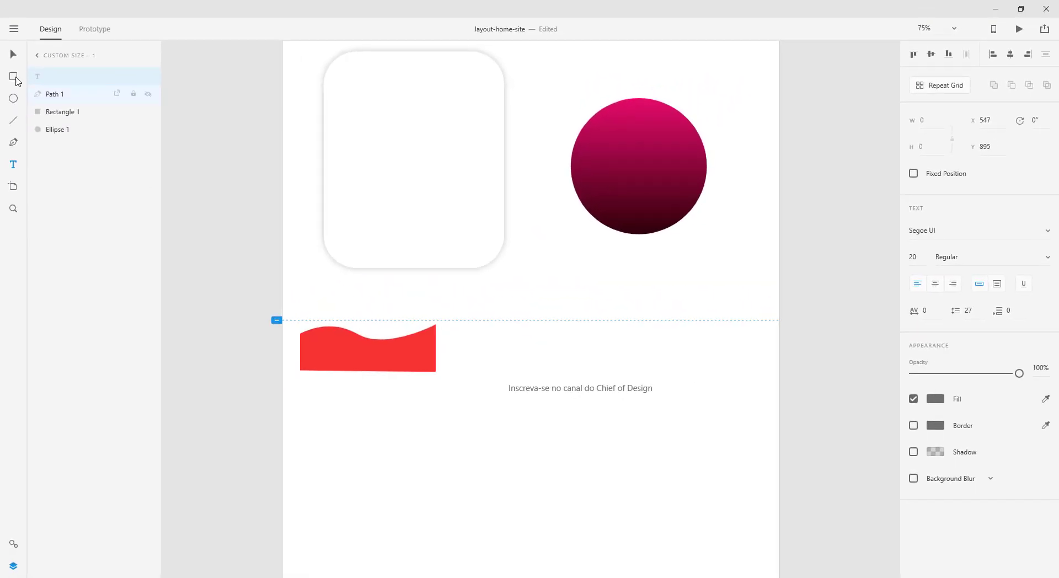
left_click(11, 55)
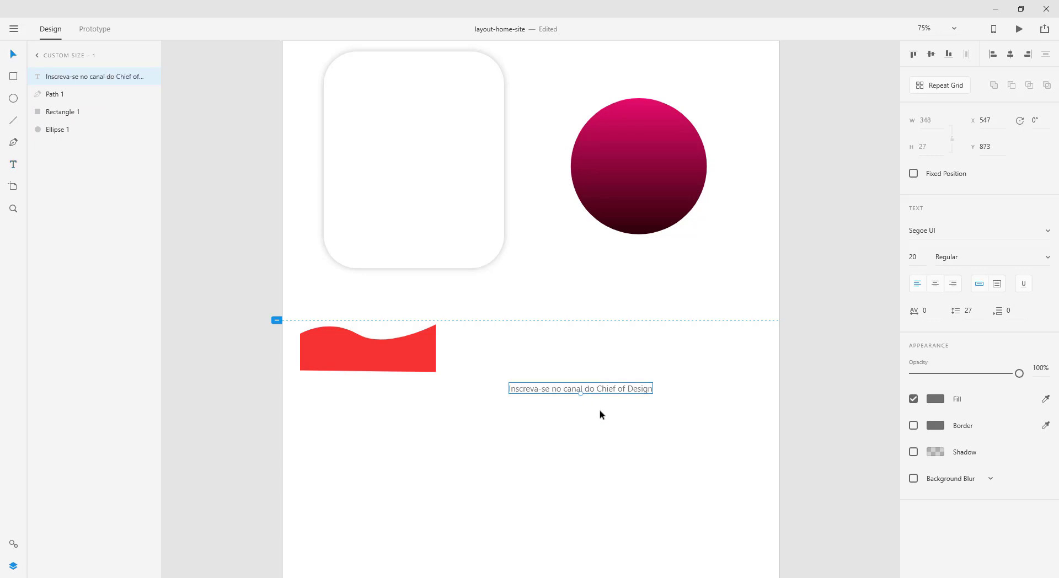
left_click_drag(629, 392, 439, 429)
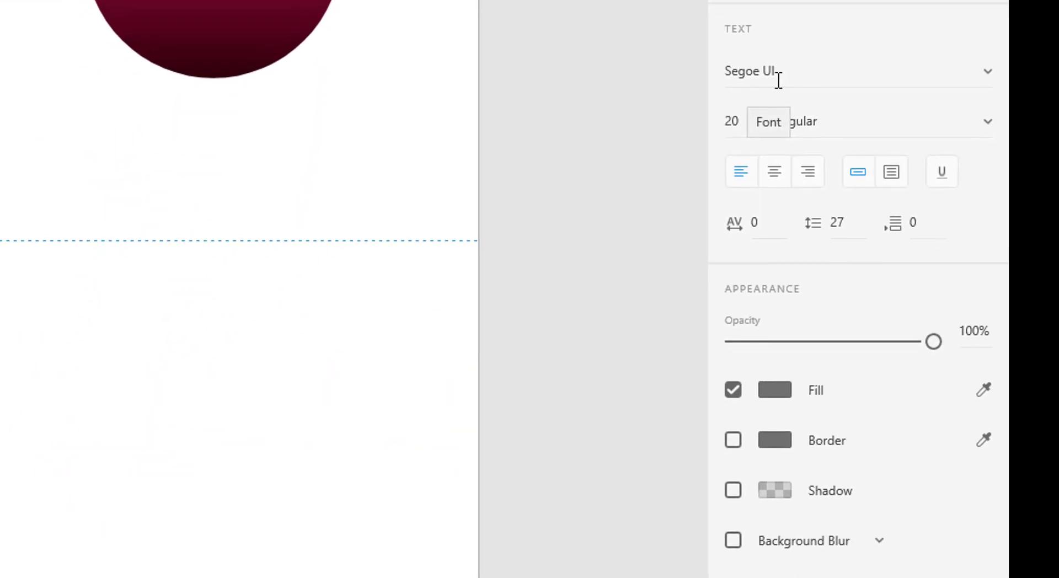
Change the text's font to Gotham with the Bold weight
left_click(794, 481)
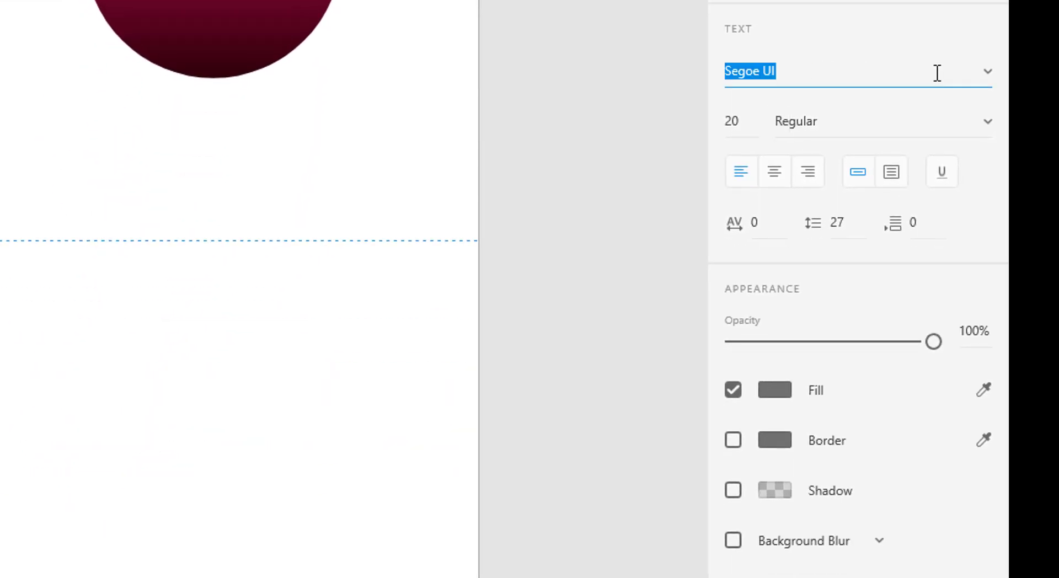
left_click(987, 74)
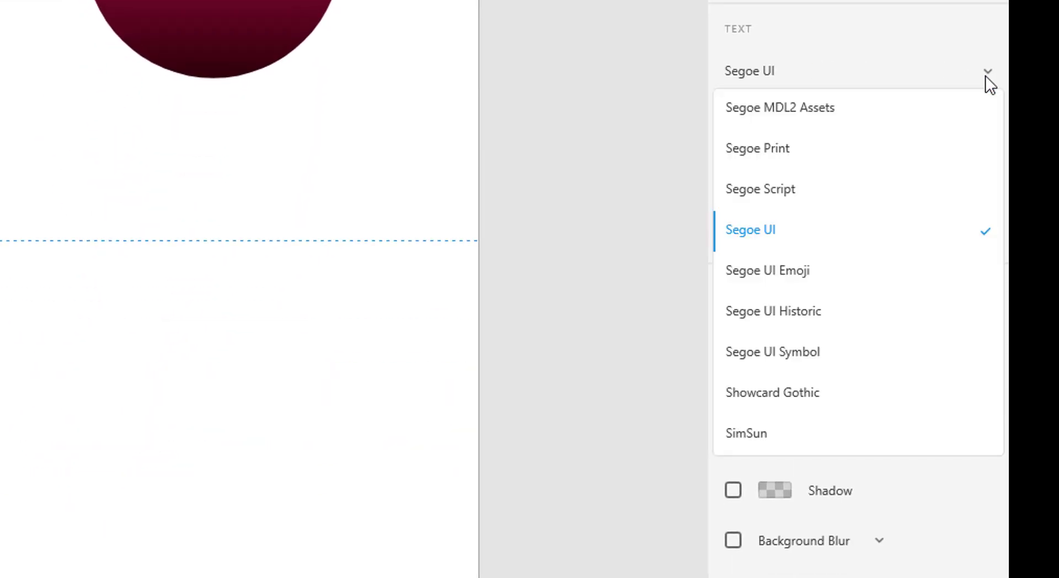
type("got")
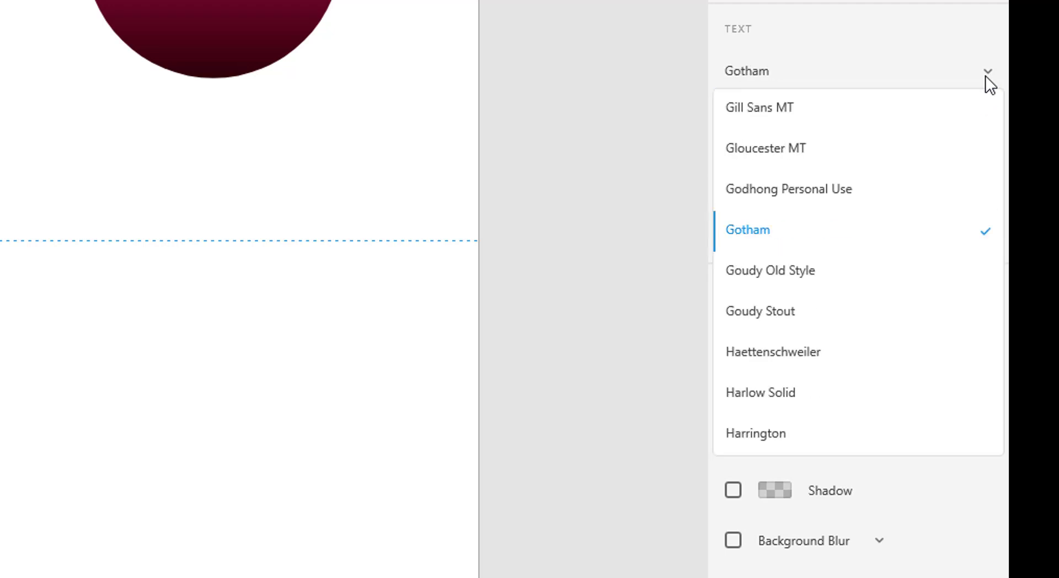
left_click(788, 251)
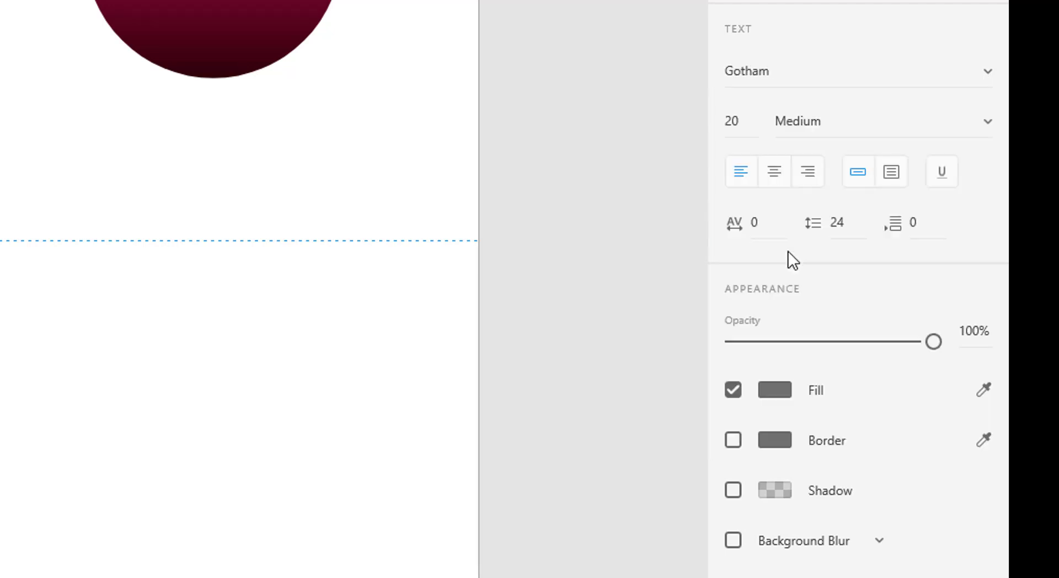
left_click(865, 122)
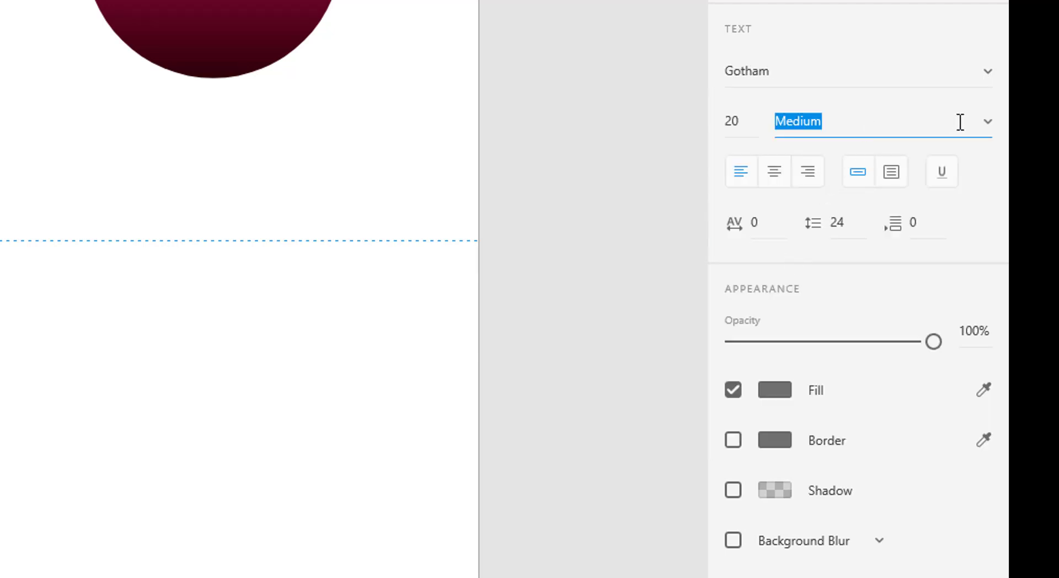
left_click(988, 123)
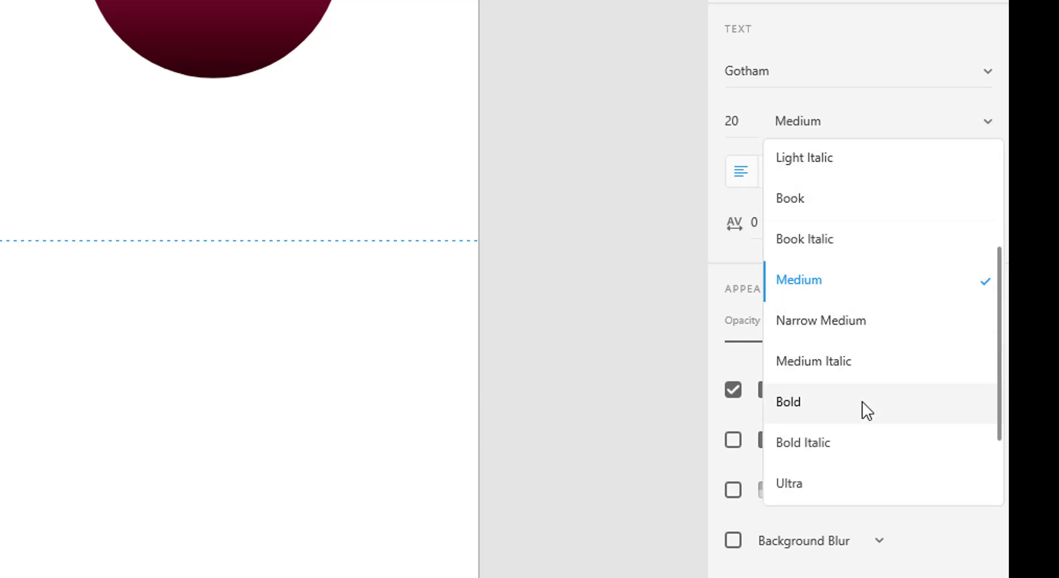
left_click(958, 365)
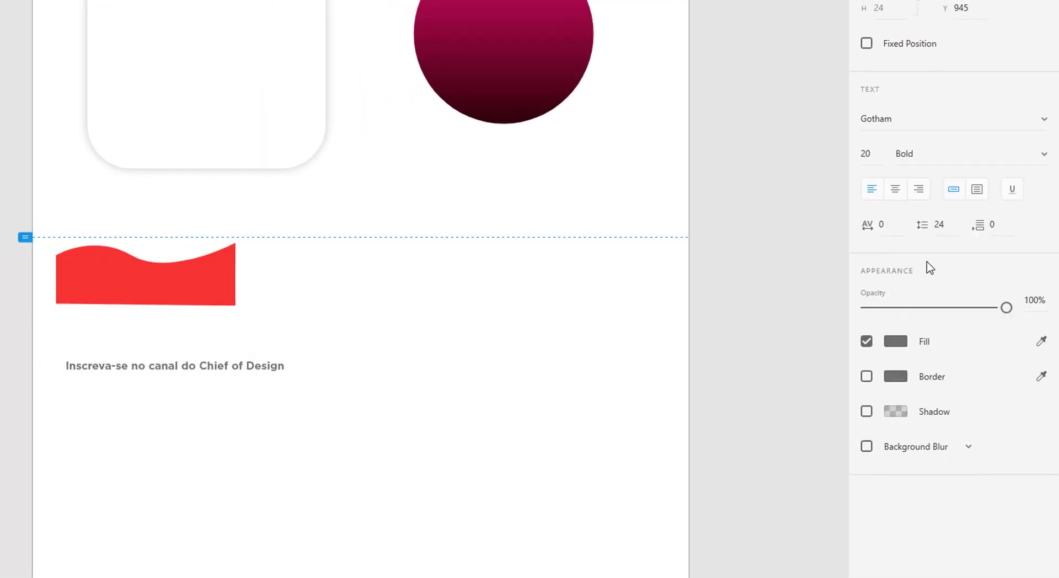
Set the text size to 48, try centre alignment, and return the text to left alignment
left_click(880, 152)
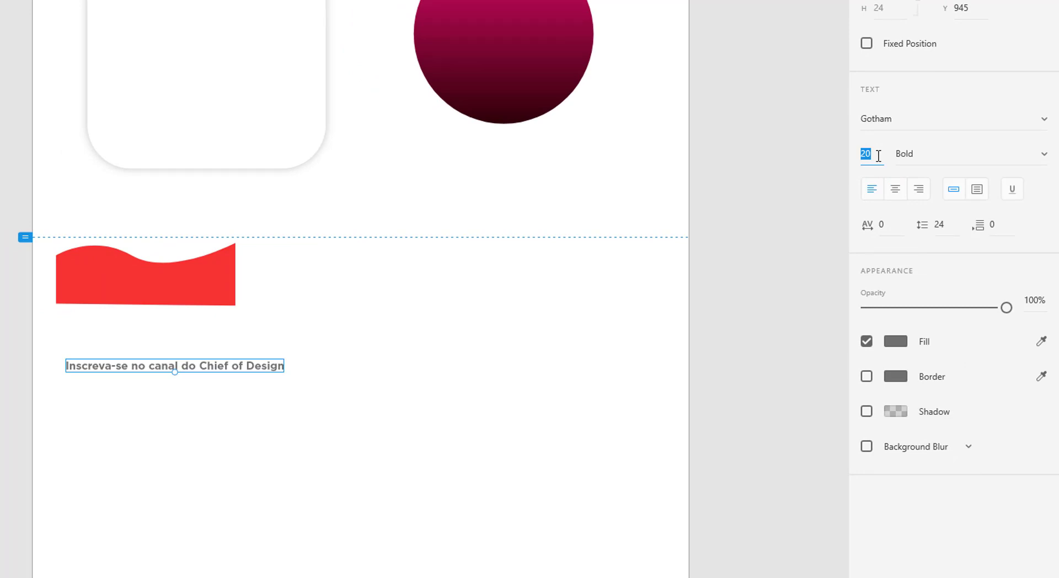
type("48")
key("Return")
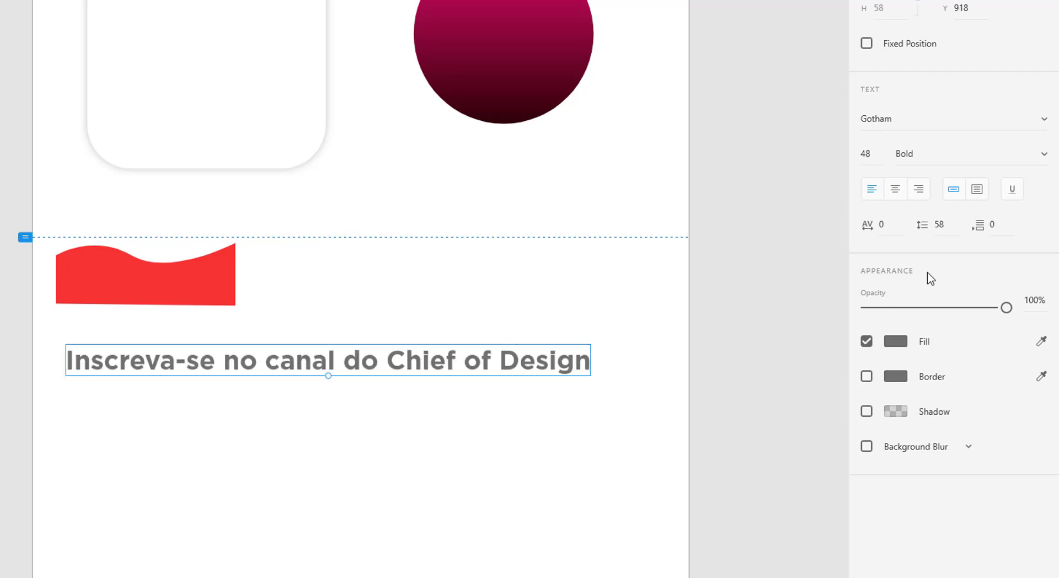
left_click(894, 192)
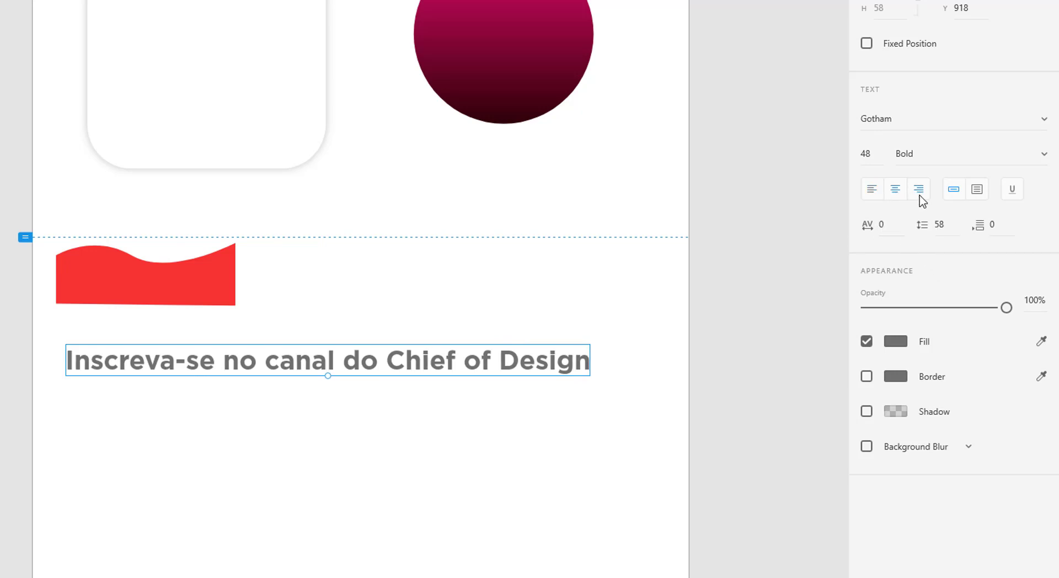
left_click(874, 194)
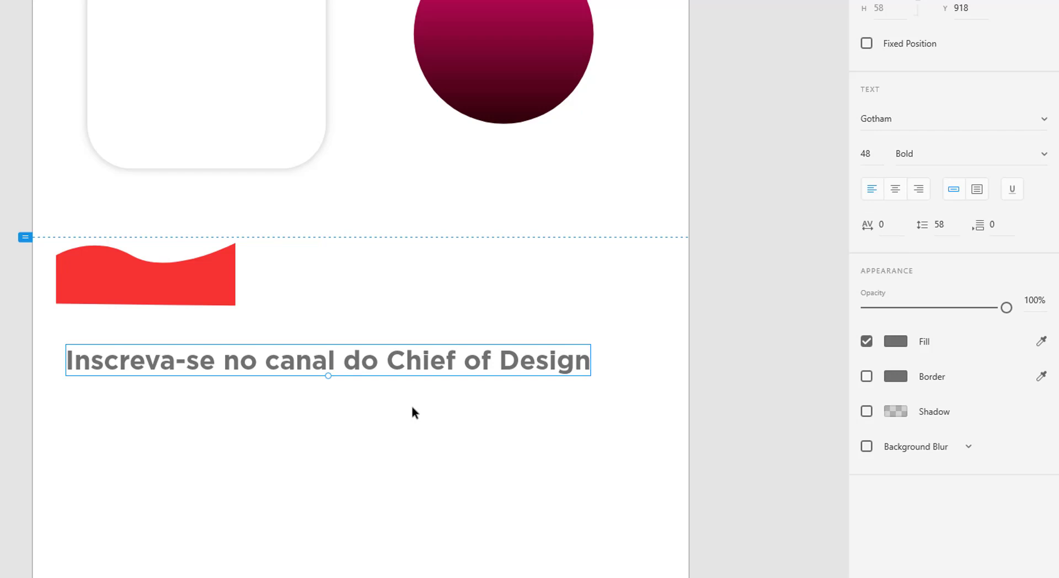
Add a second line reading "e curta o vídeo também!" to the text below the red wavy shape
double_click(383, 363)
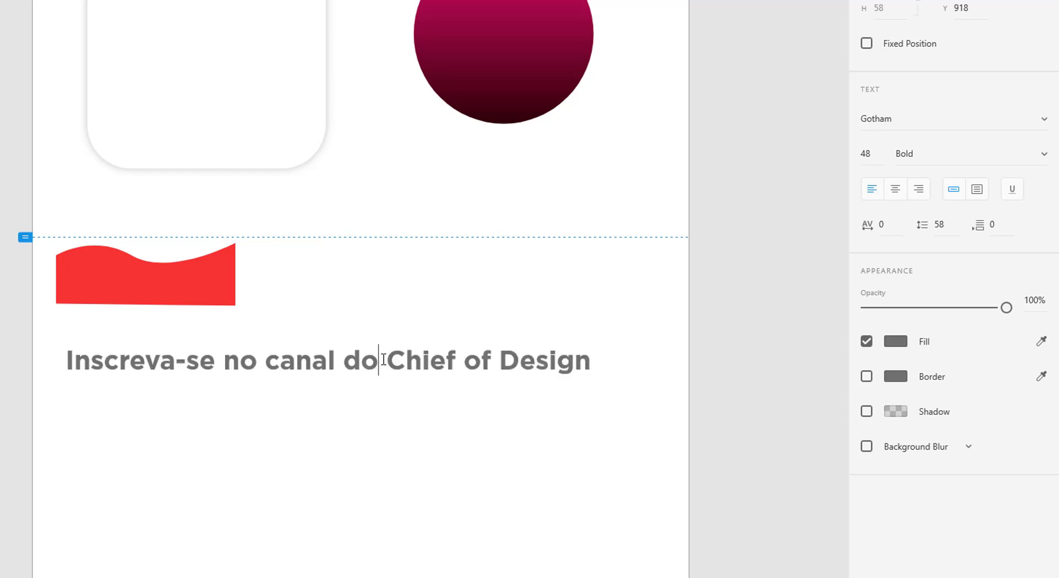
key("ctrl+a")
left_click(581, 357)
key("Return")
type("e curta")
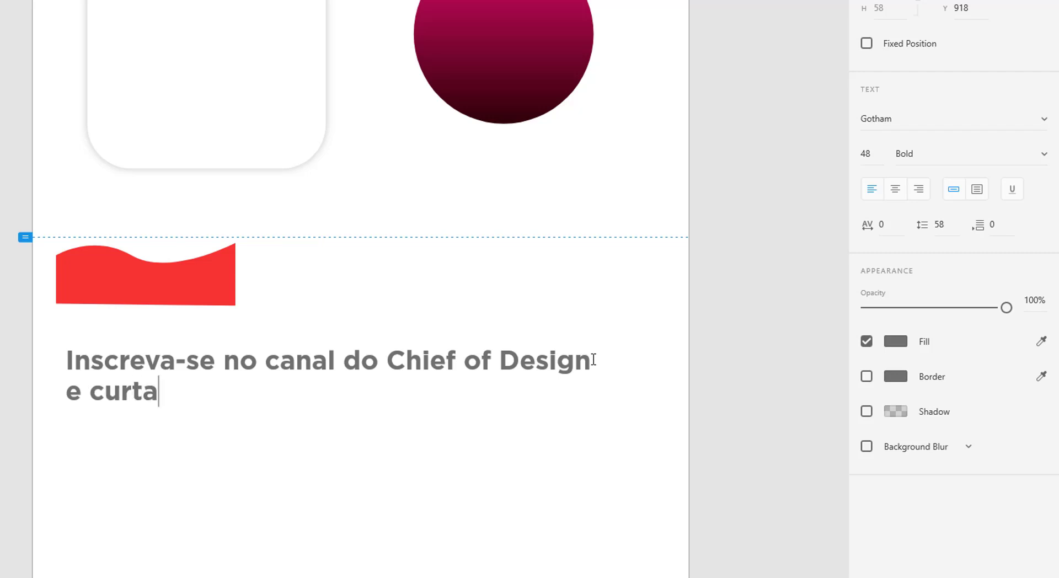
type(" o víde")
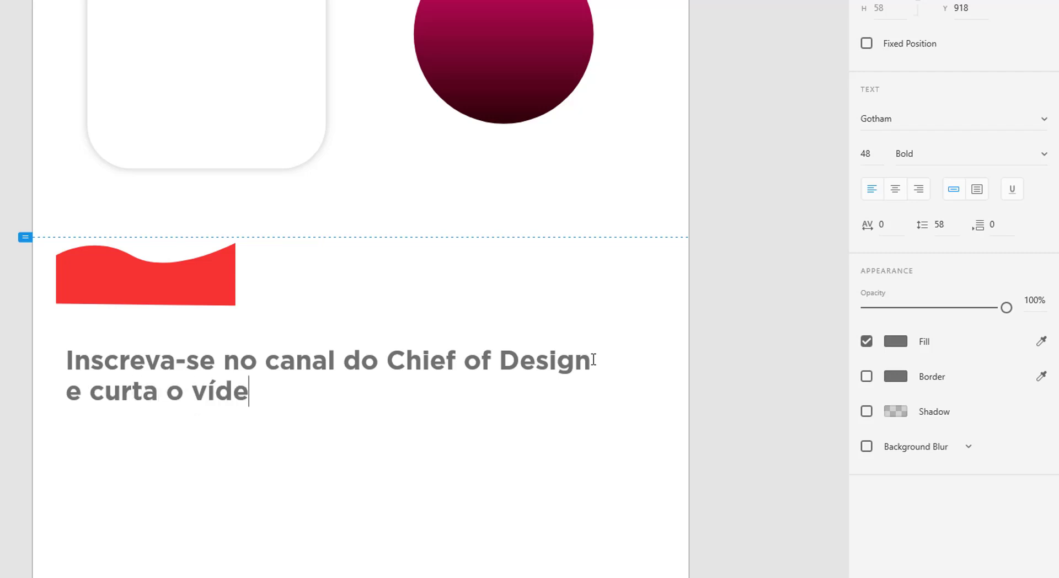
type("o também!")
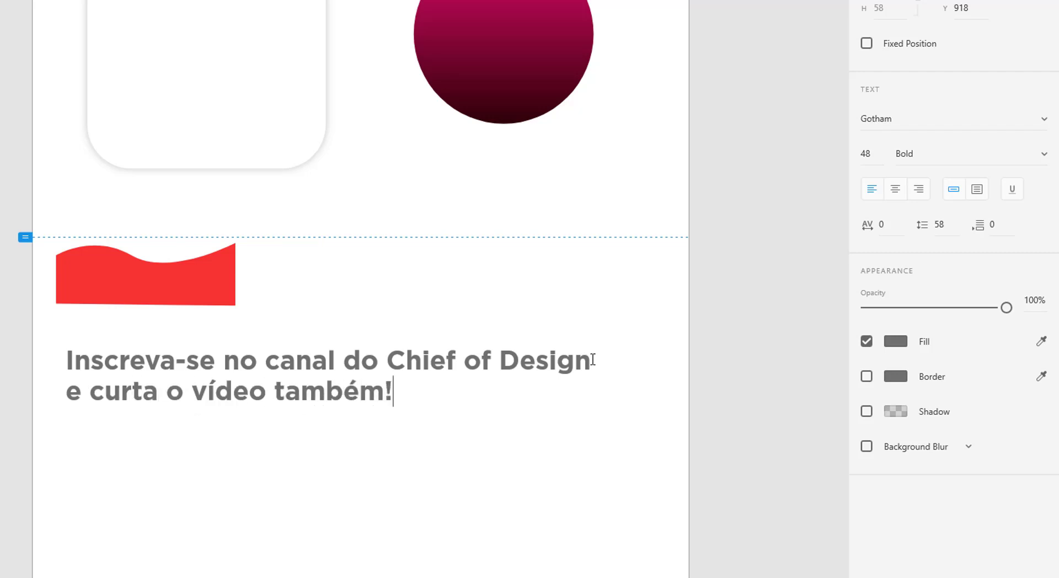
Try centre alignment on the two-line text and settle on right alignment
triple_click(375, 392)
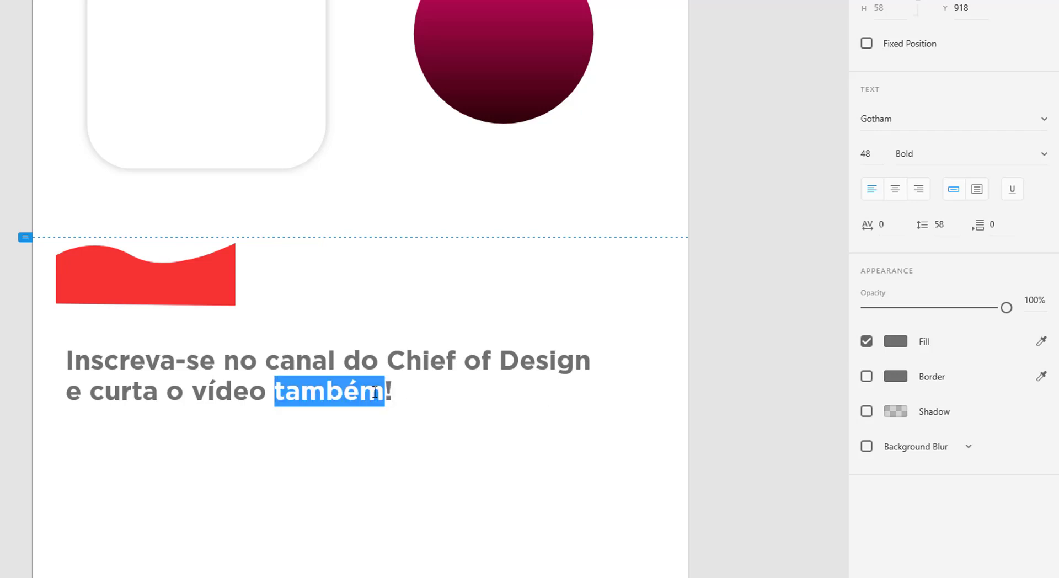
left_click(894, 190)
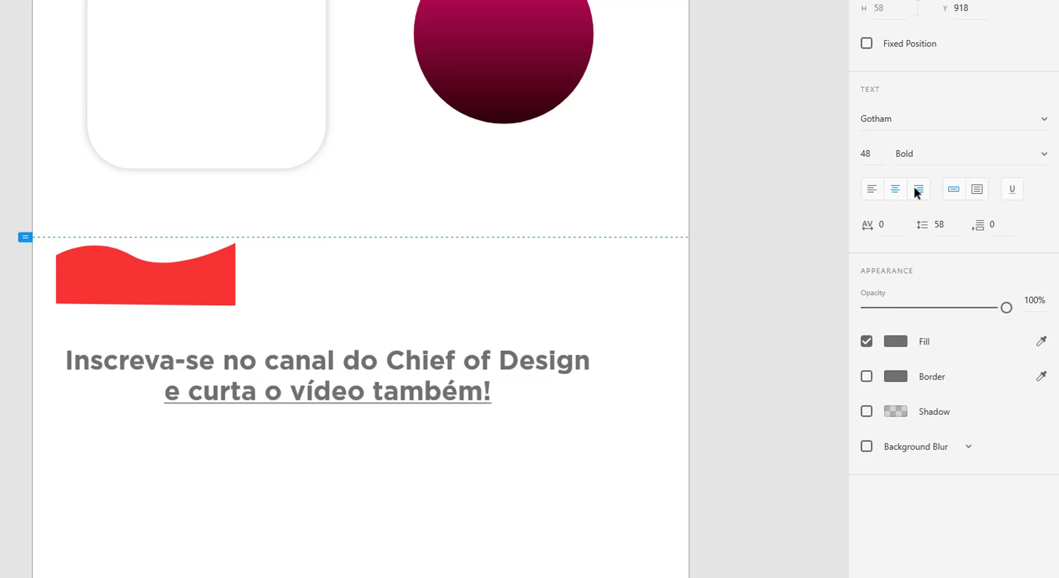
left_click(914, 190)
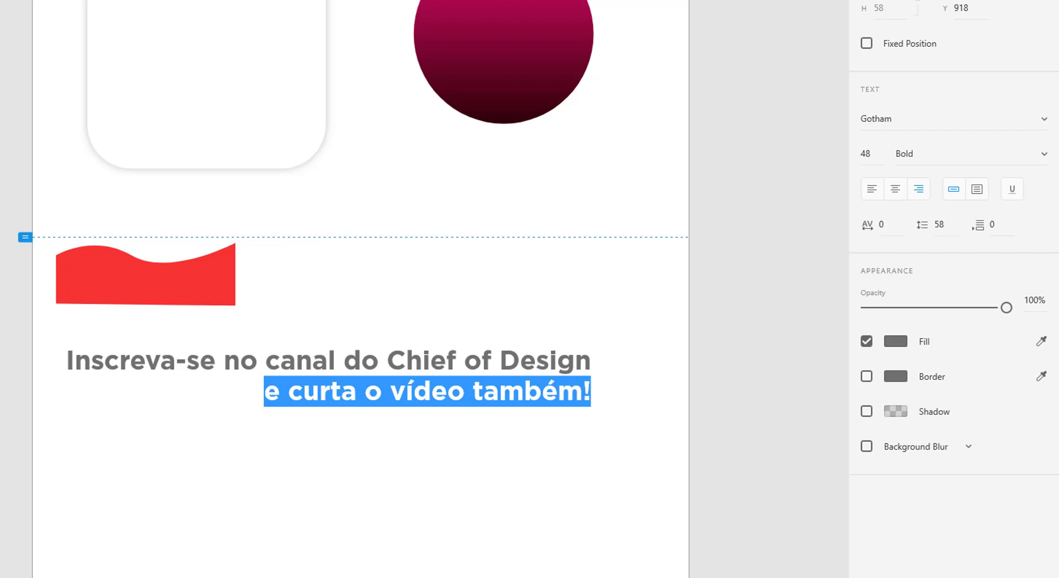
key("Escape")
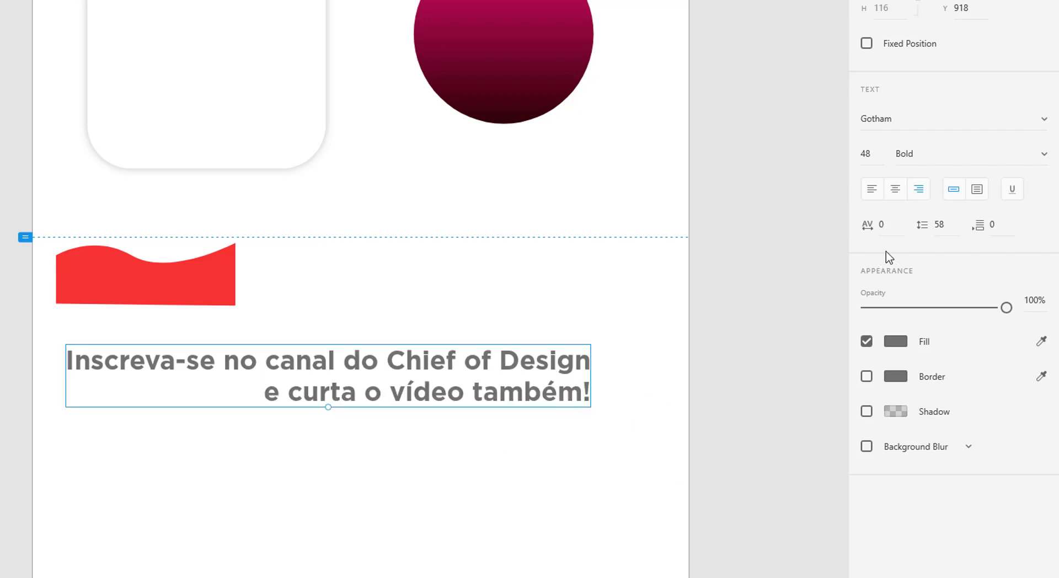
left_click(928, 198)
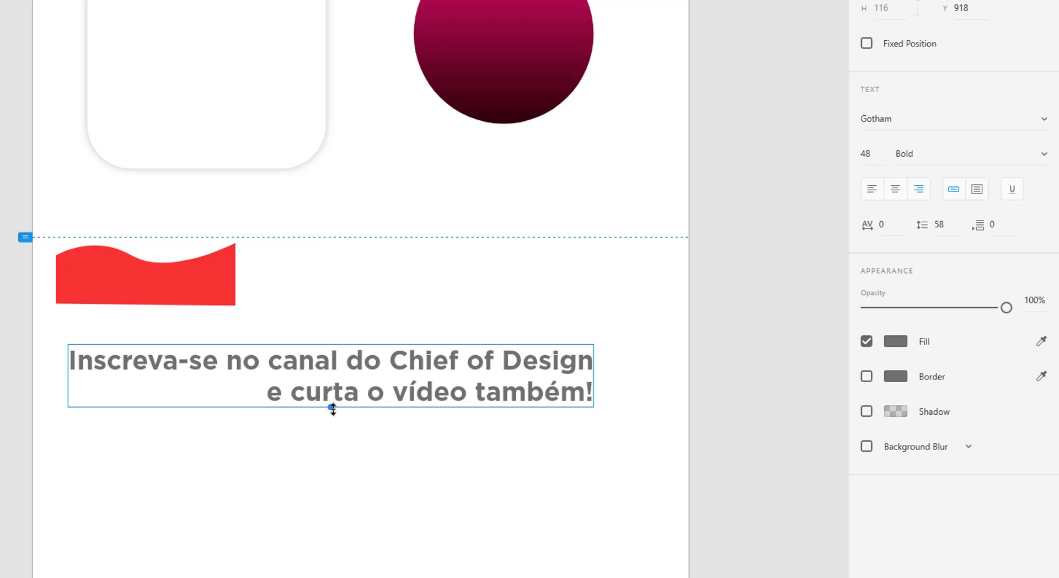
Enlarge the text to size 54 and convert it to an area text box 520 high
left_click_drag(332, 410, 428, 416)
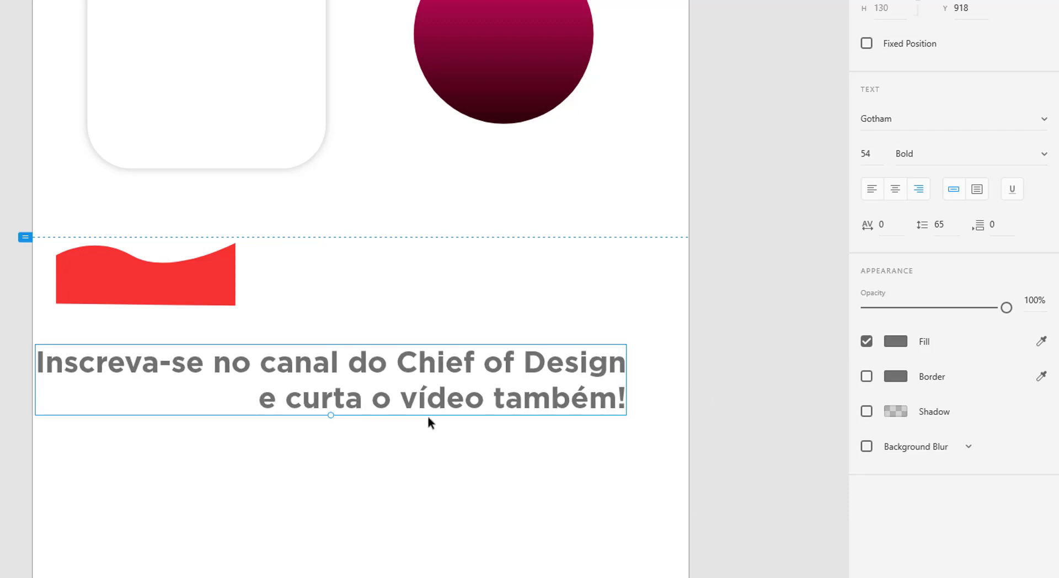
left_click(977, 190)
left_click_drag(331, 414, 375, 501)
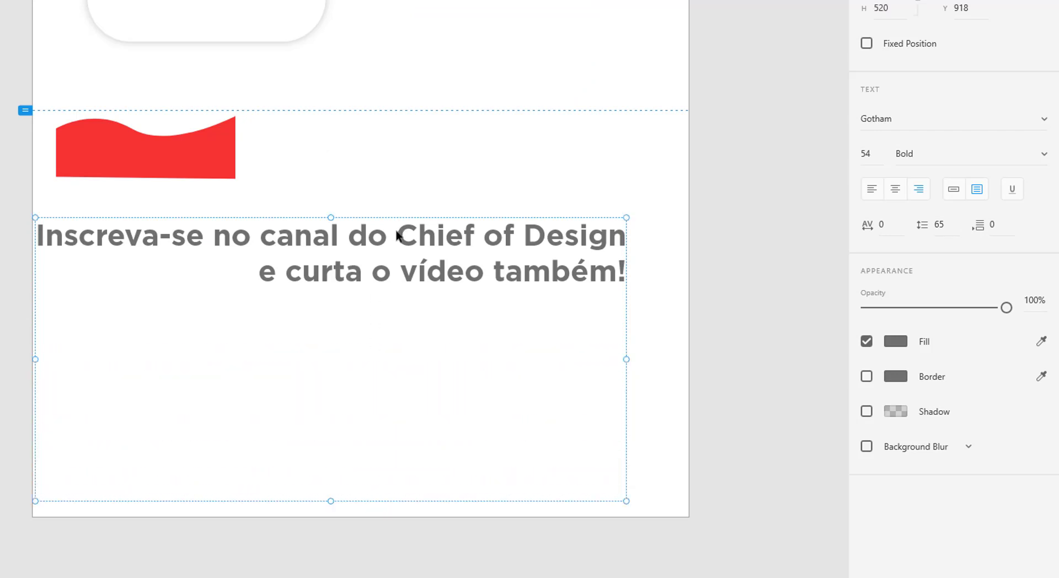
Shift the text box slightly and narrow it from both sides until "Design" wraps onto its own line
left_click_drag(397, 236, 418, 238)
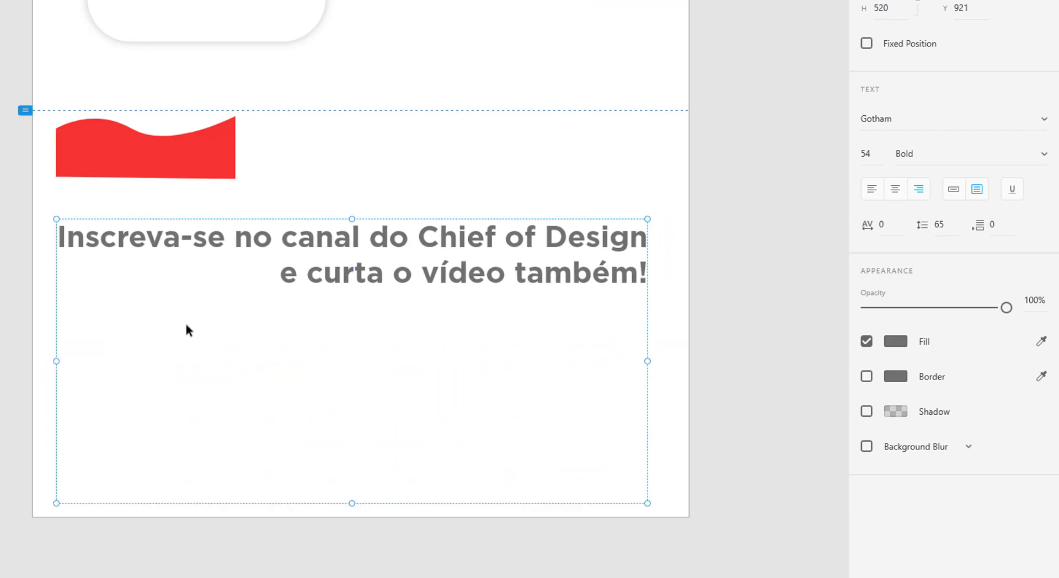
mouse_move(56, 361)
left_mouse_down()
mouse_move(436, 361)
mouse_move(39, 371)
left_mouse_up()
left_click_drag(647, 361, 621, 367)
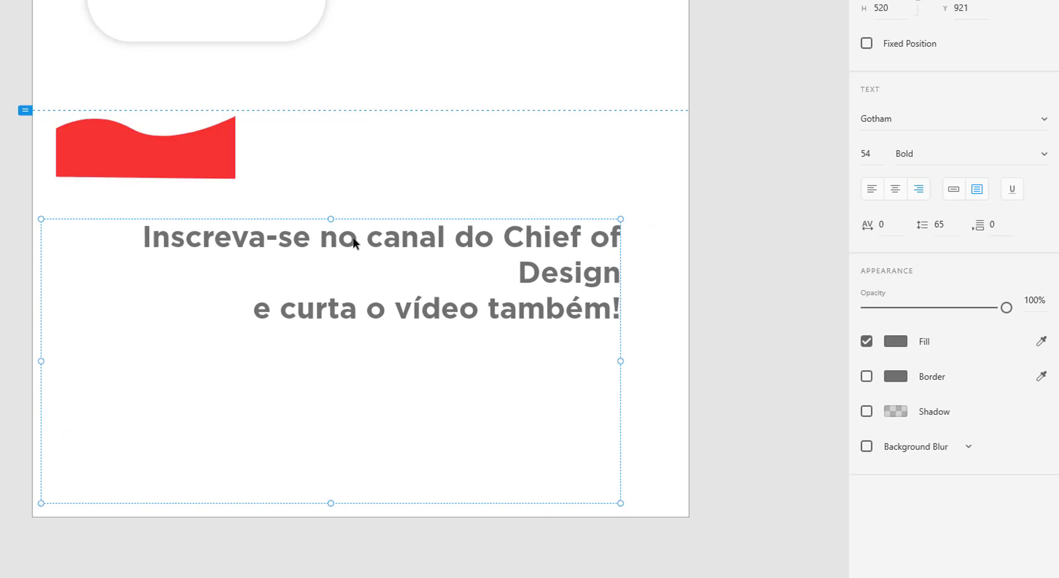
Try an area text box about 149 high and a point text beside the red wavy shape, discarding both empty
left_click(474, 193)
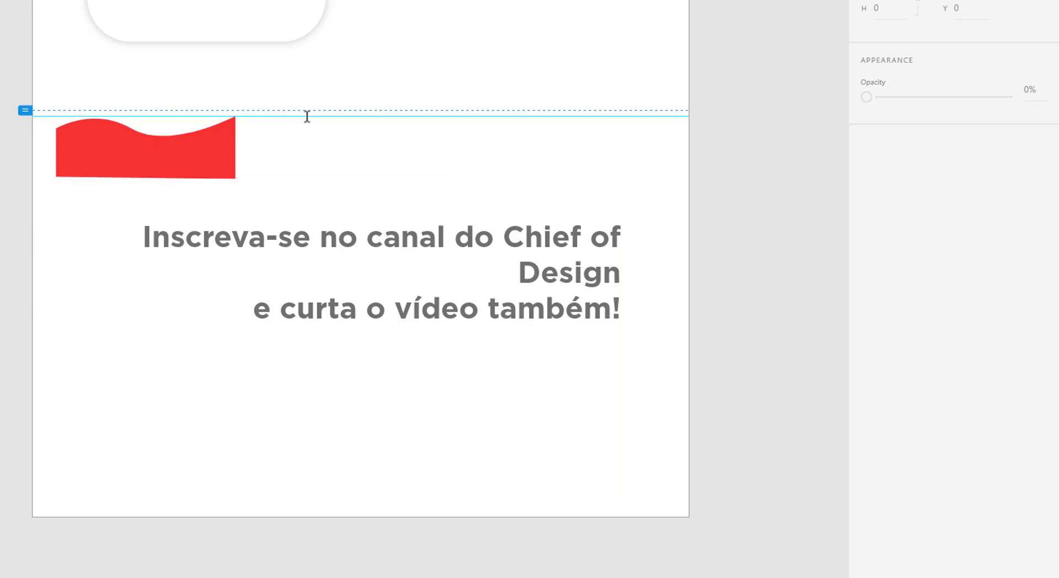
left_click_drag(307, 116, 629, 197)
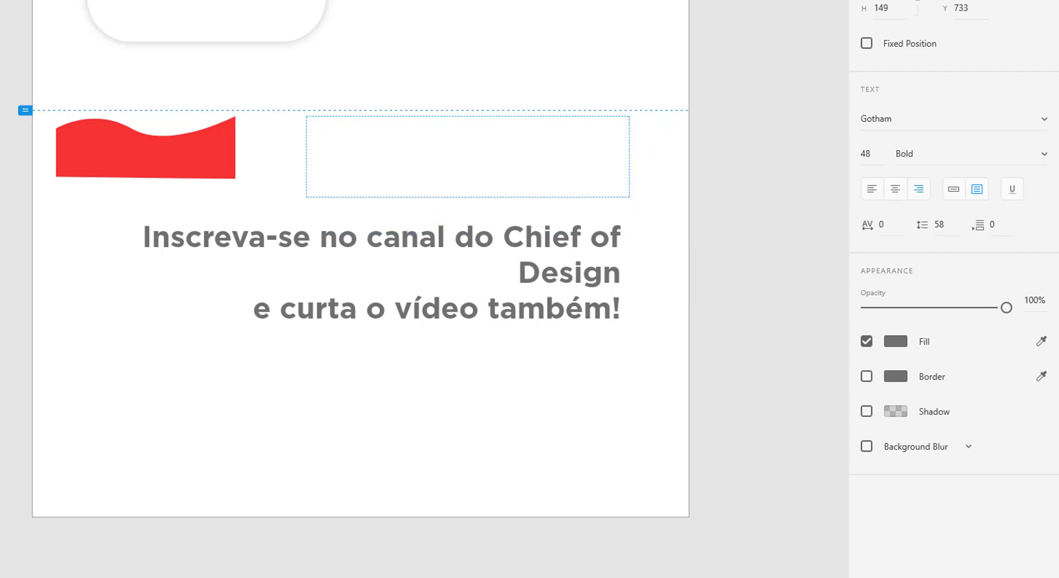
left_click(24, 87)
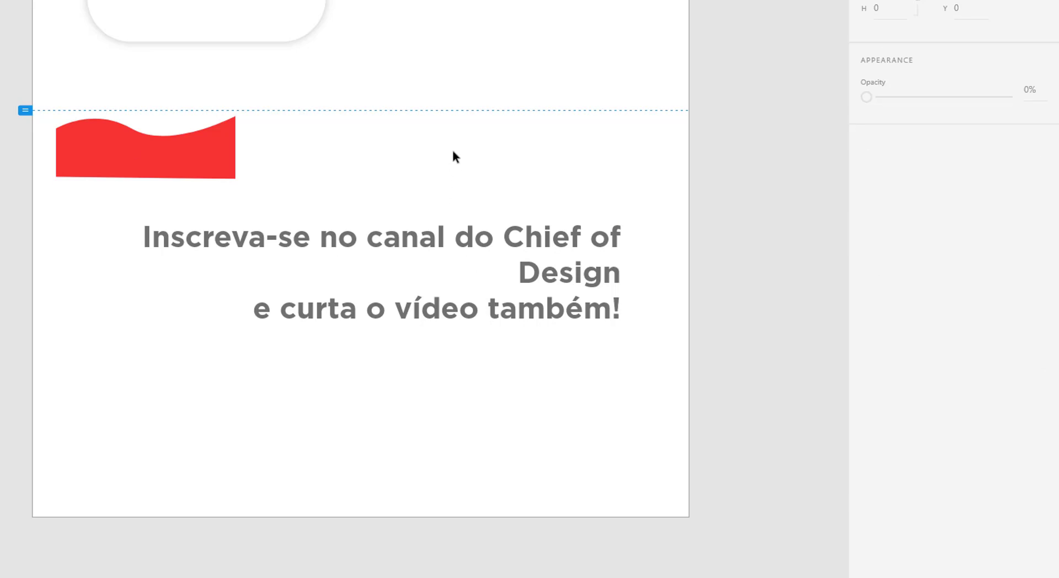
left_click(494, 159)
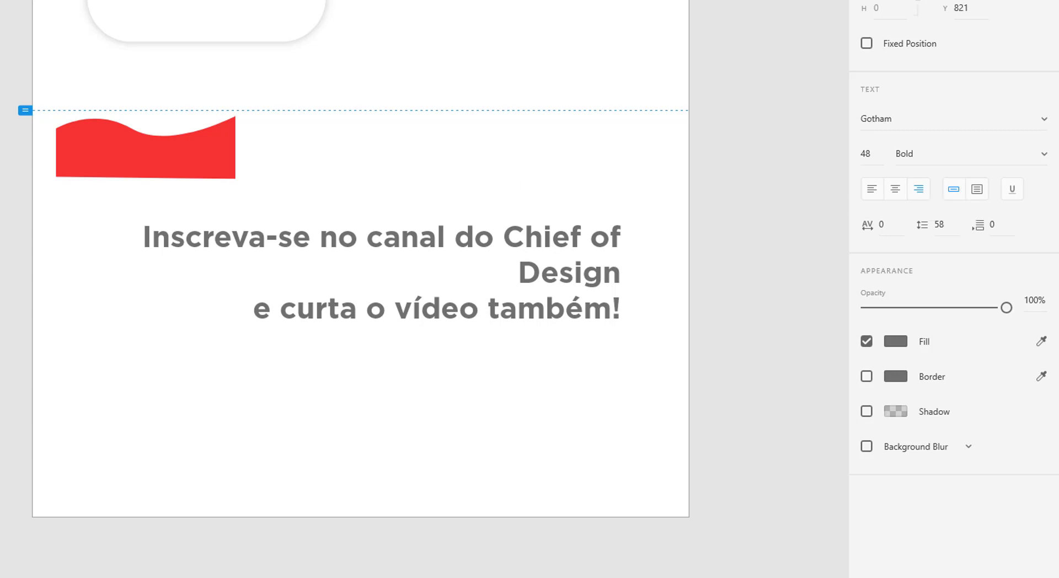
key("Escape")
Convert the text to point text and join its last two lines into "Design e curta o vídeo também!"
left_click(545, 240)
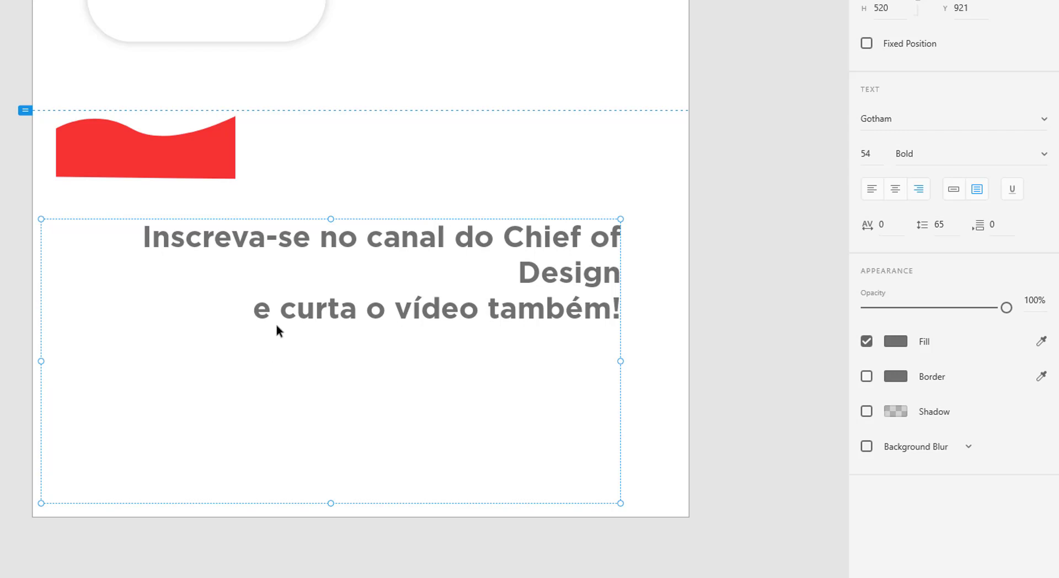
left_click(952, 191)
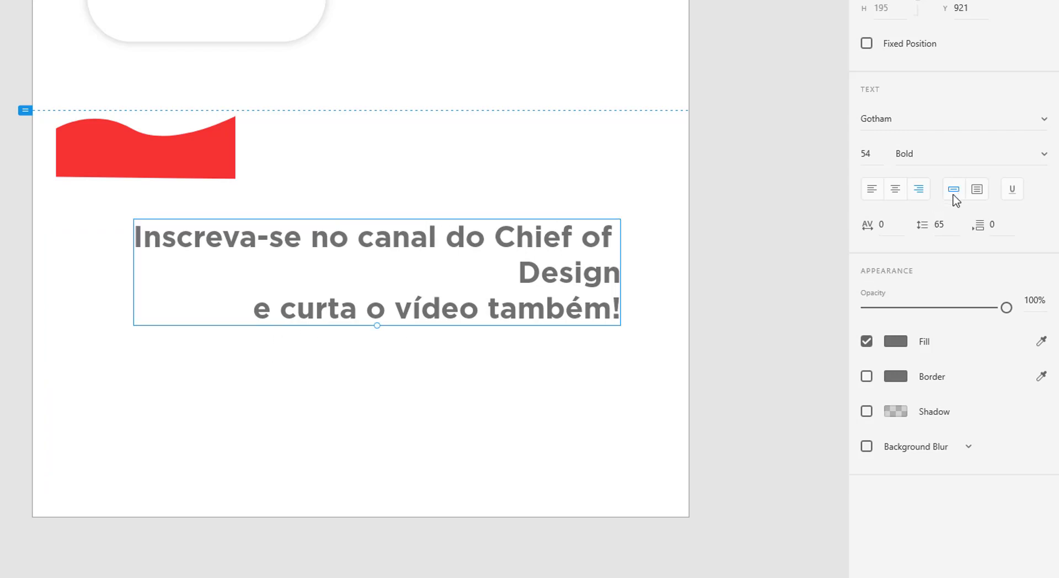
double_click(258, 315)
left_click(255, 312)
key("BackSpace")
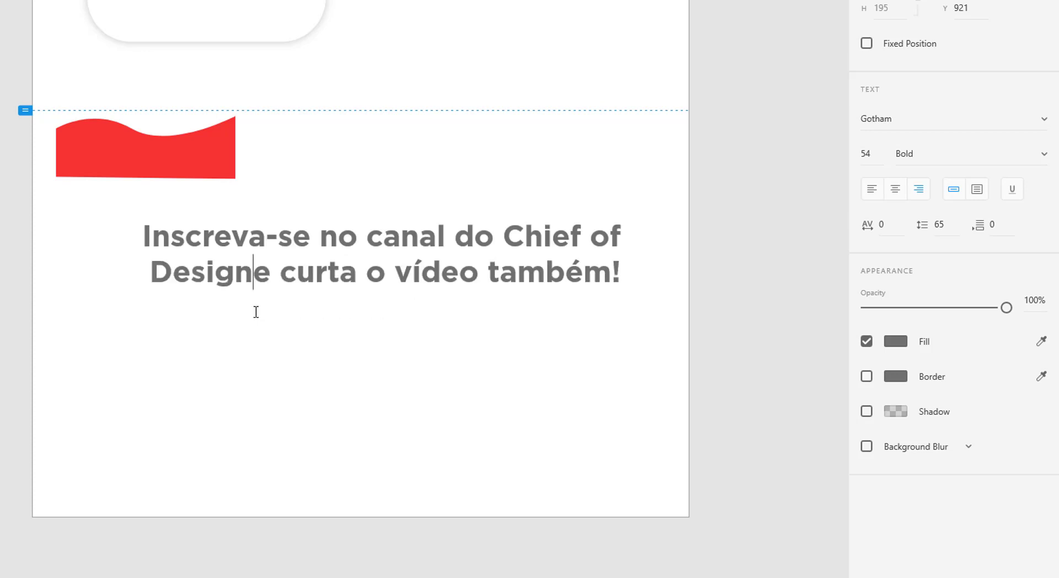
left_click(570, 279)
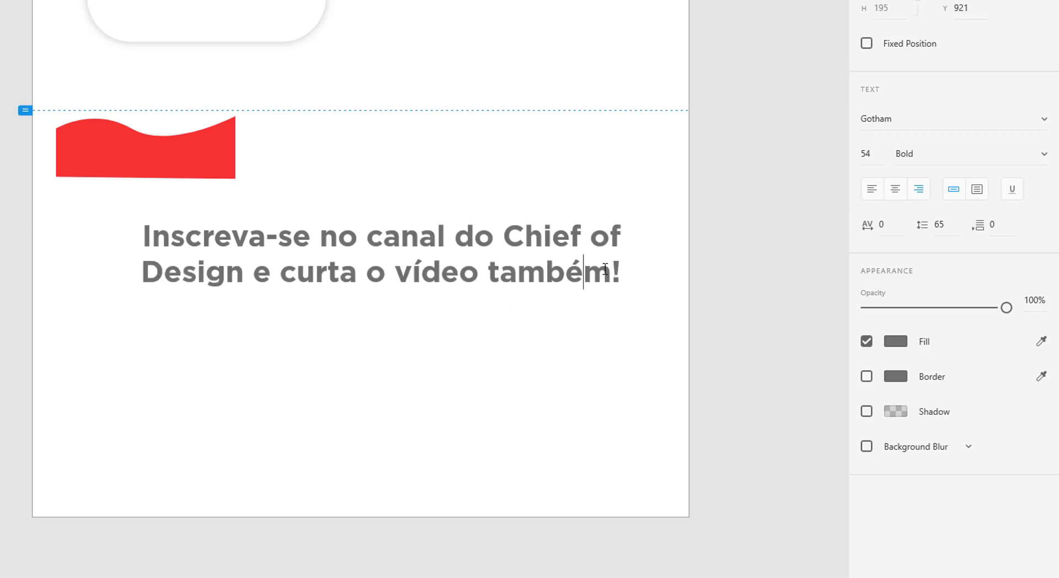
key("Escape")
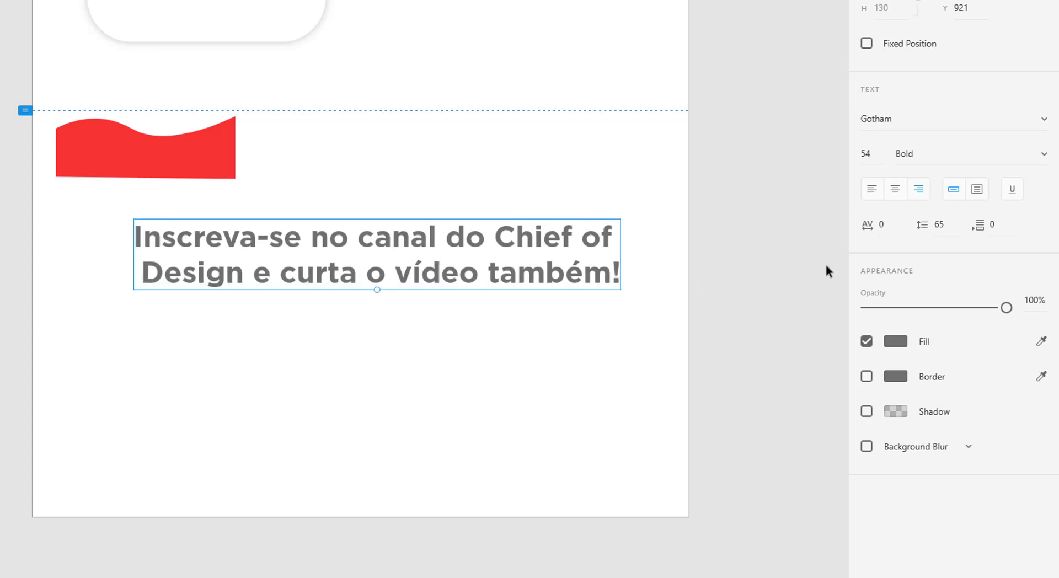
Toggle the text's underline on and off, and set its character spacing to 50 and finally 80
left_click(1013, 189)
left_click(1012, 190)
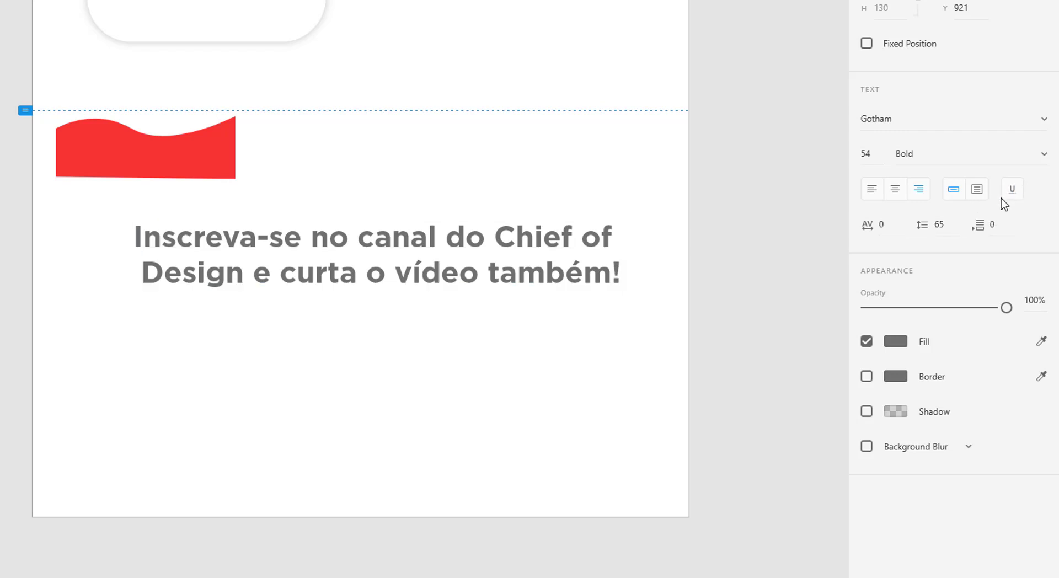
left_click(881, 231)
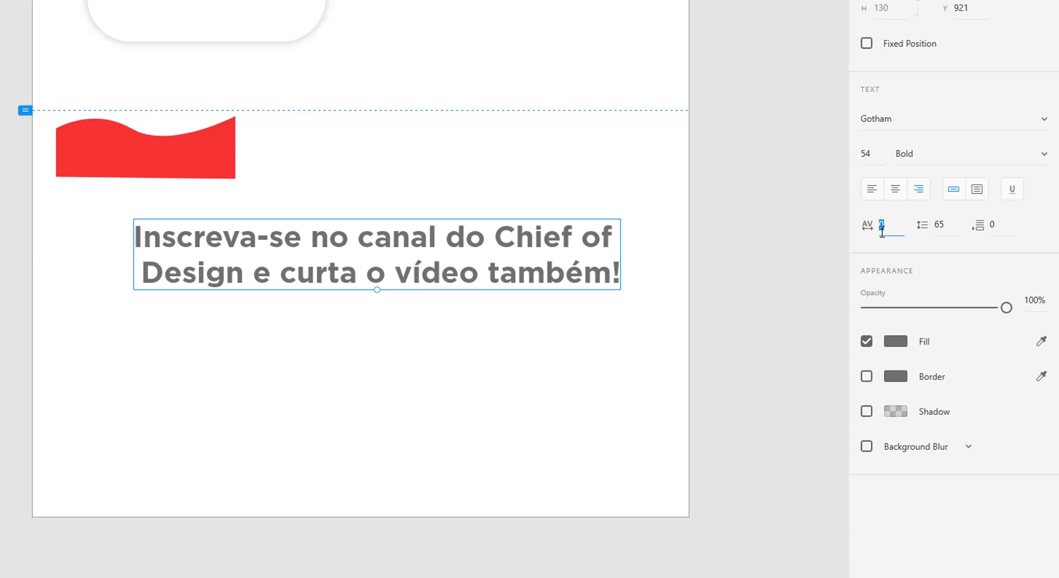
left_click(883, 225)
double_click(884, 224)
type("50")
key("Return")
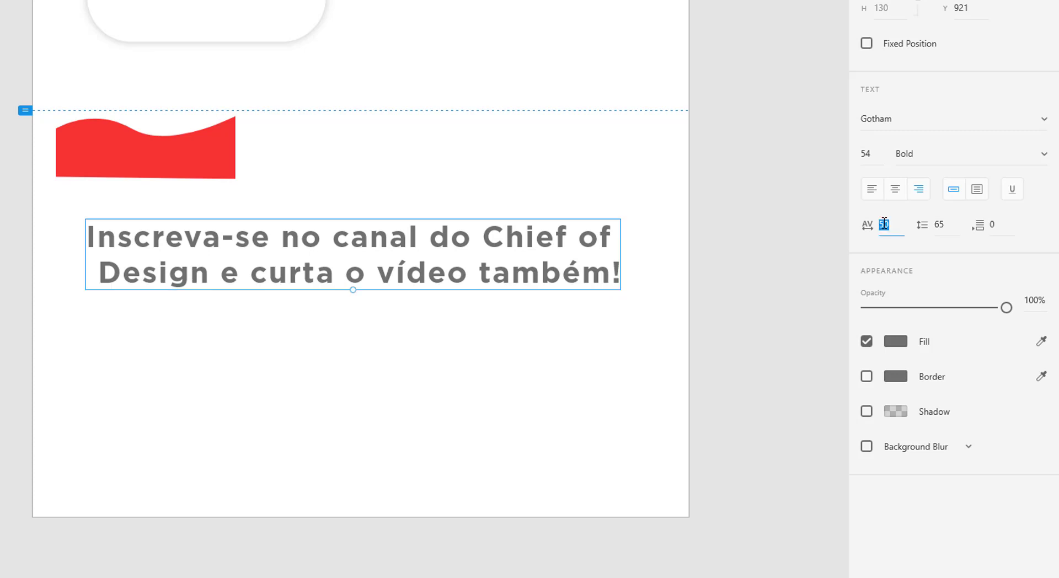
type("80")
Set the text's line spacing to 50
double_click(947, 222)
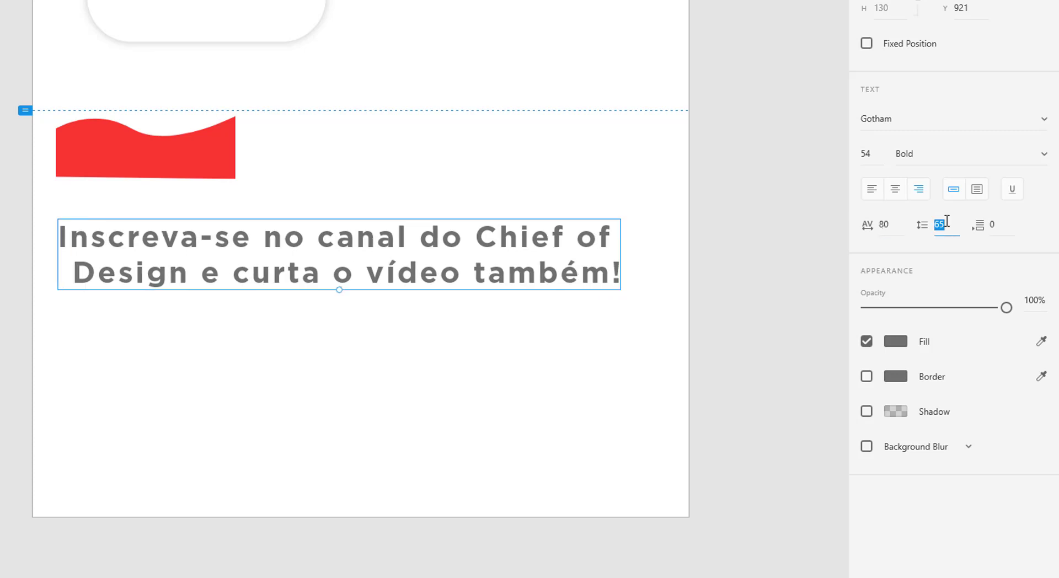
type("50")
key("Return")
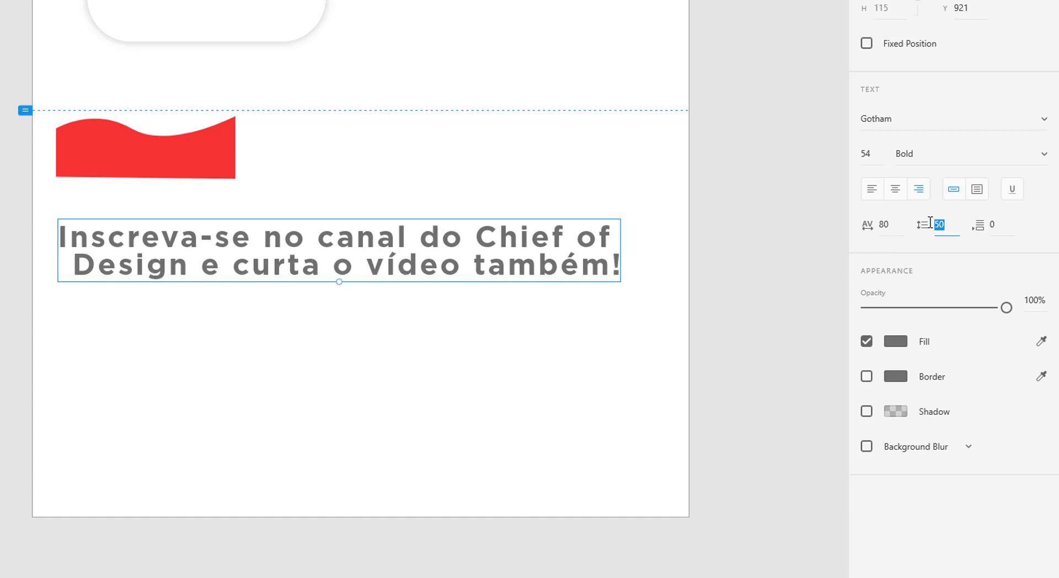
Try a line spacing of 250 on the text and undo it
type("250")
key("Return")
key("ctrl+z")
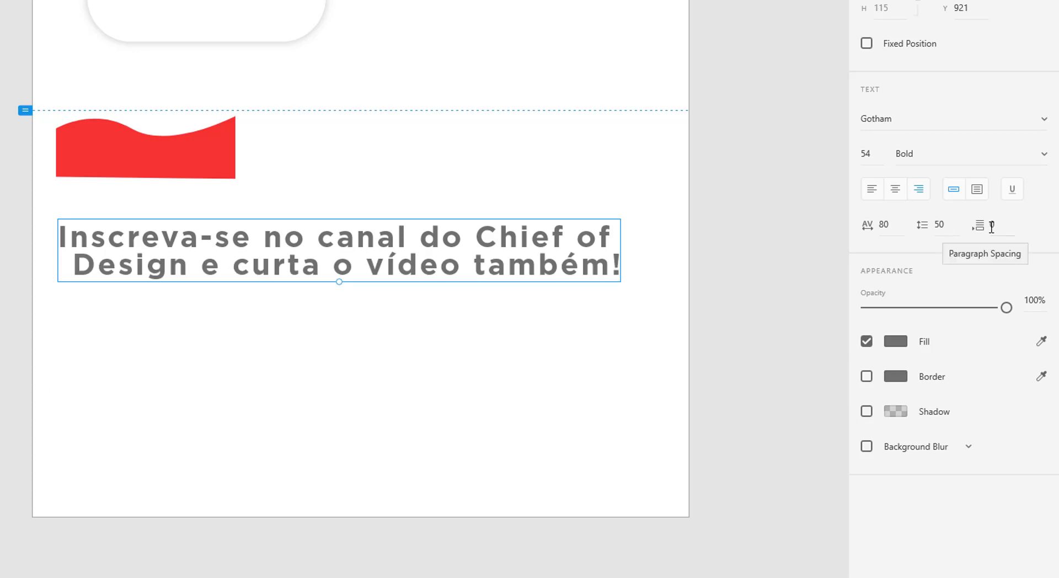
Set the text's paragraph spacing to 50
left_click(991, 226)
type("50")
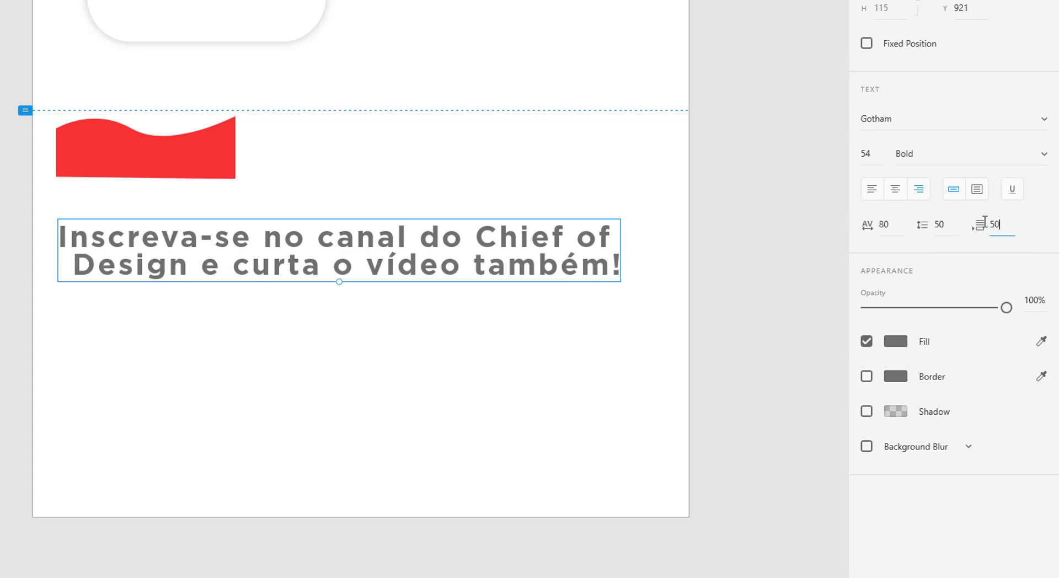
key("Return")
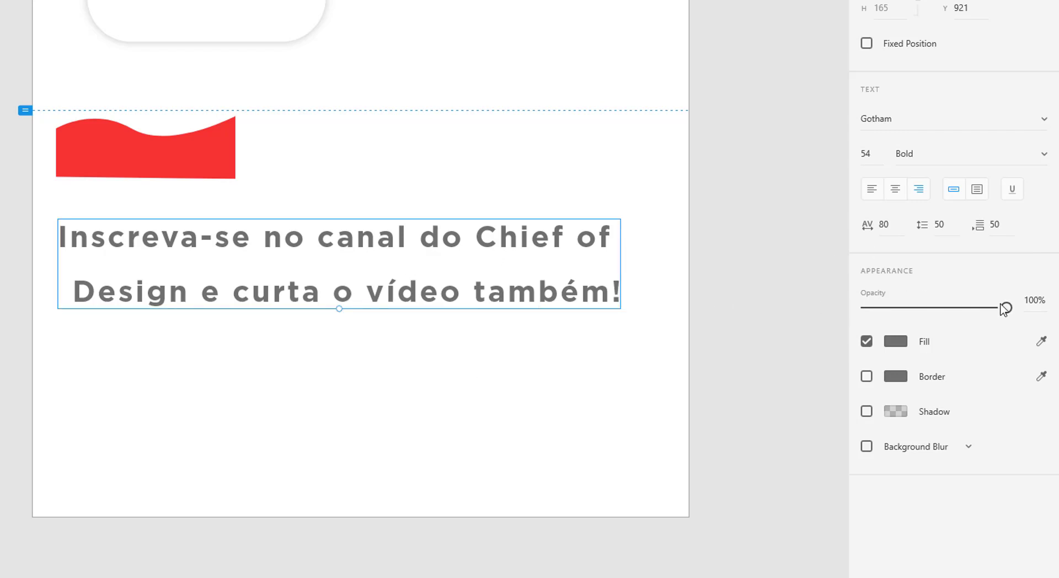
Keep the text's opacity at 100% and change its fill colour to pure red, #FF0000
mouse_move(1008, 308)
left_mouse_down()
mouse_move(868, 323)
mouse_move(1018, 314)
left_mouse_up()
left_click(896, 341)
left_click_drag(752, 318, 818, 228)
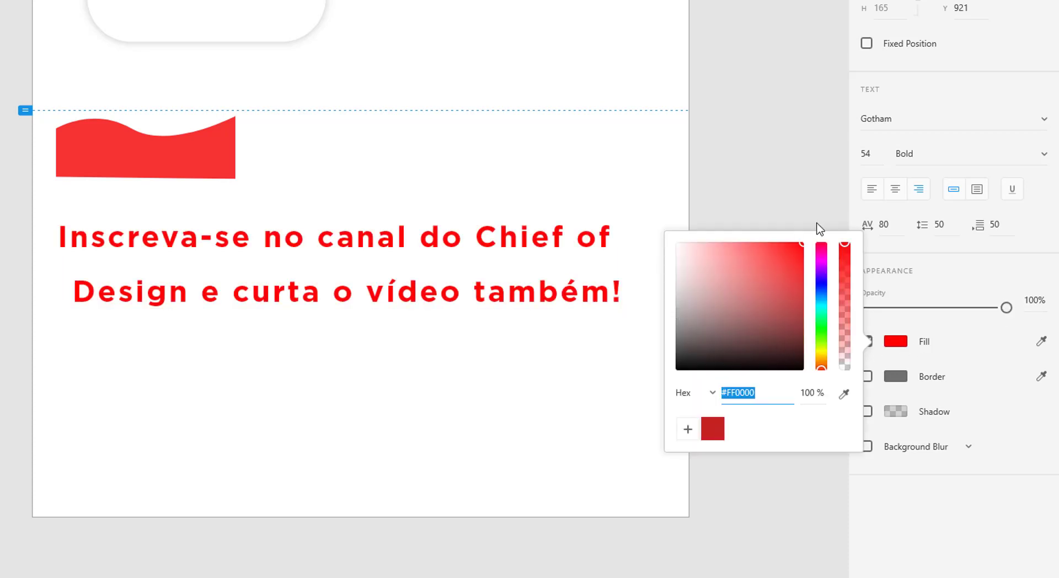
left_click(802, 206)
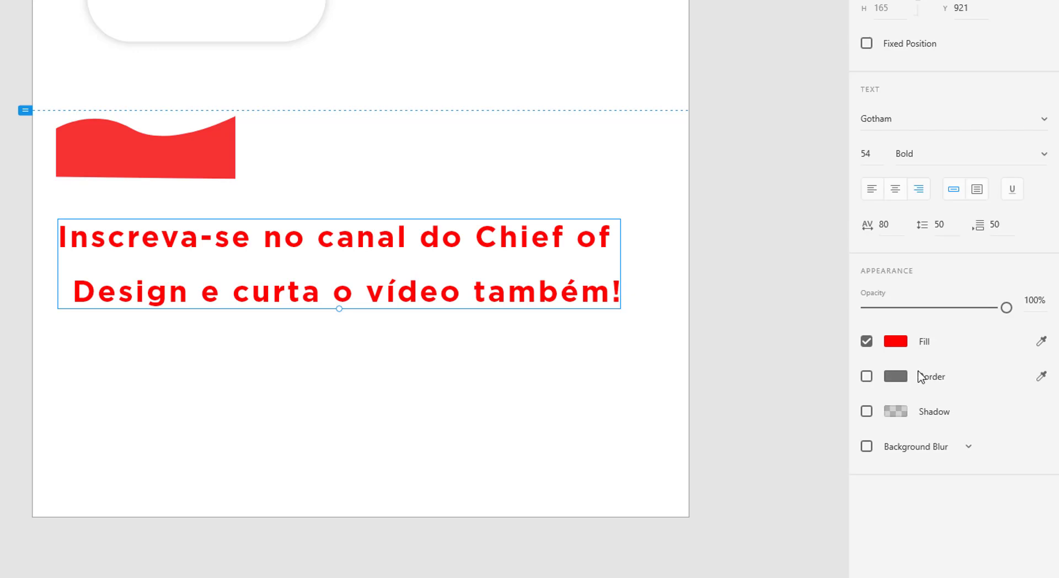
Try a border of size 1 on the red text and turn it back off
left_click(866, 376)
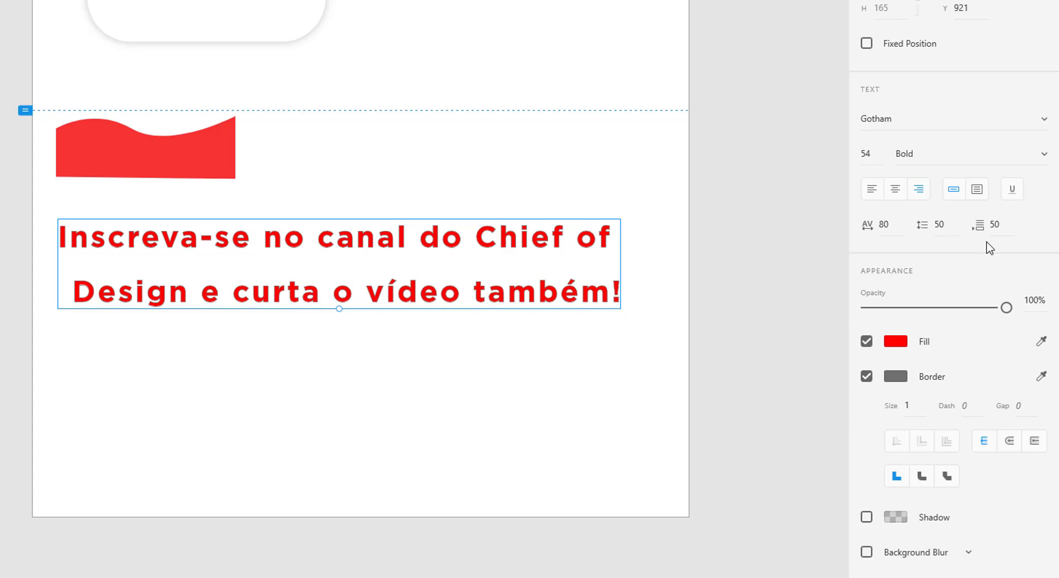
scroll(938, 331, "down", 1)
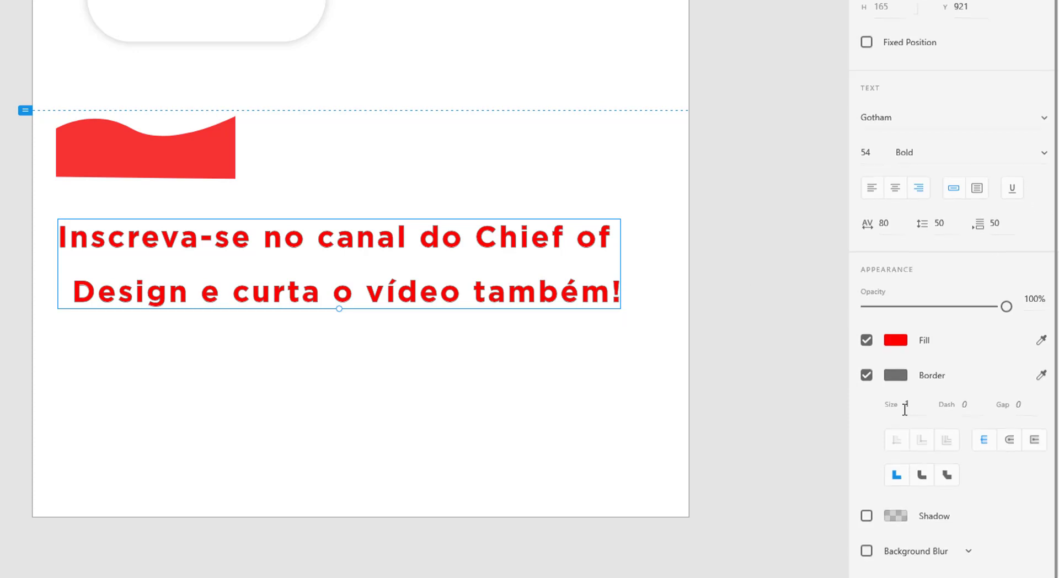
left_click(867, 376)
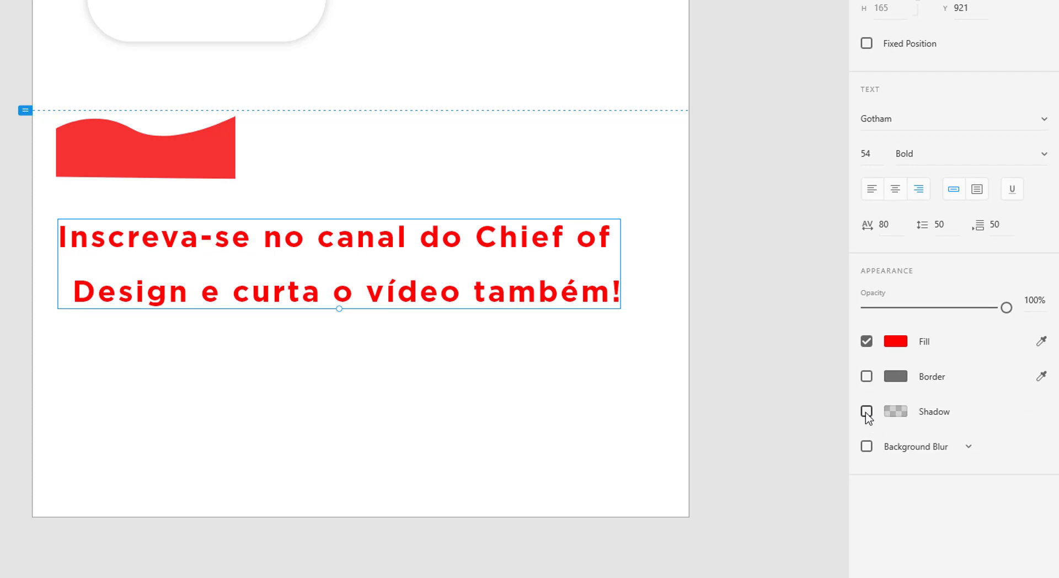
Try the default shadow and the background blur on the red text, turning each effect back off
left_click(866, 412)
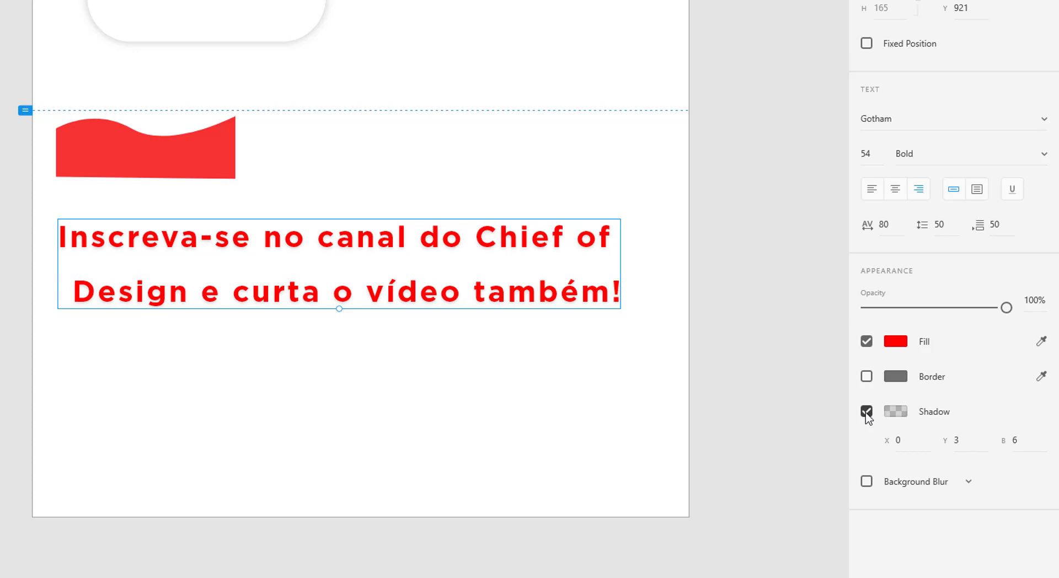
left_click(867, 411)
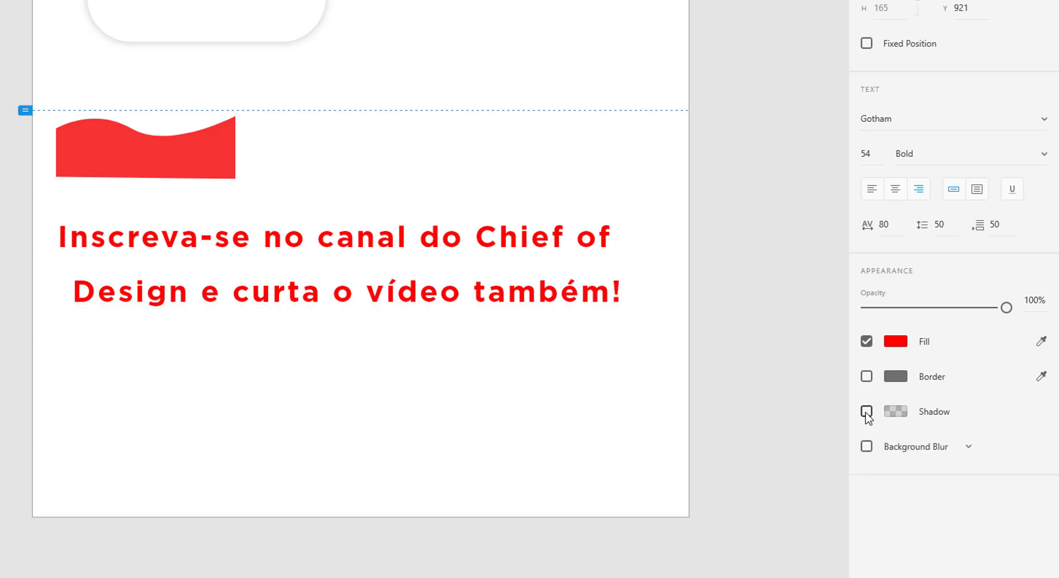
left_click(866, 446)
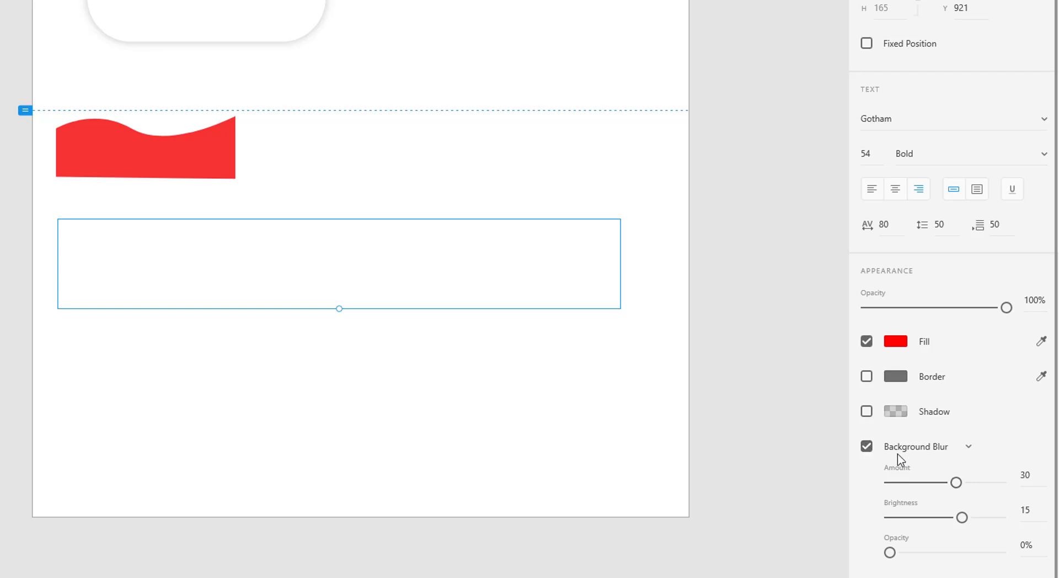
left_click(867, 451)
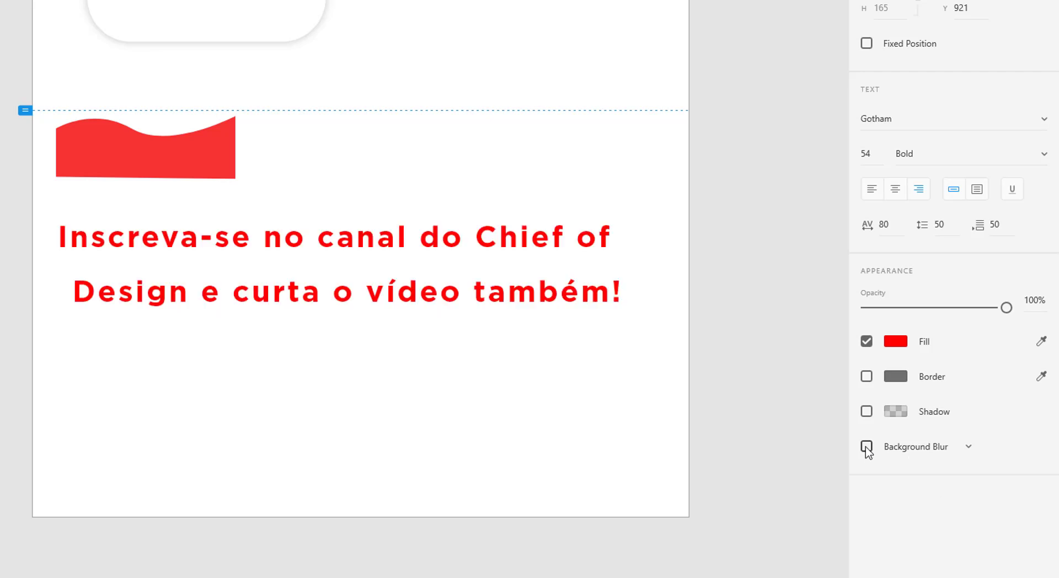
scroll(470, 349, "up", 4)
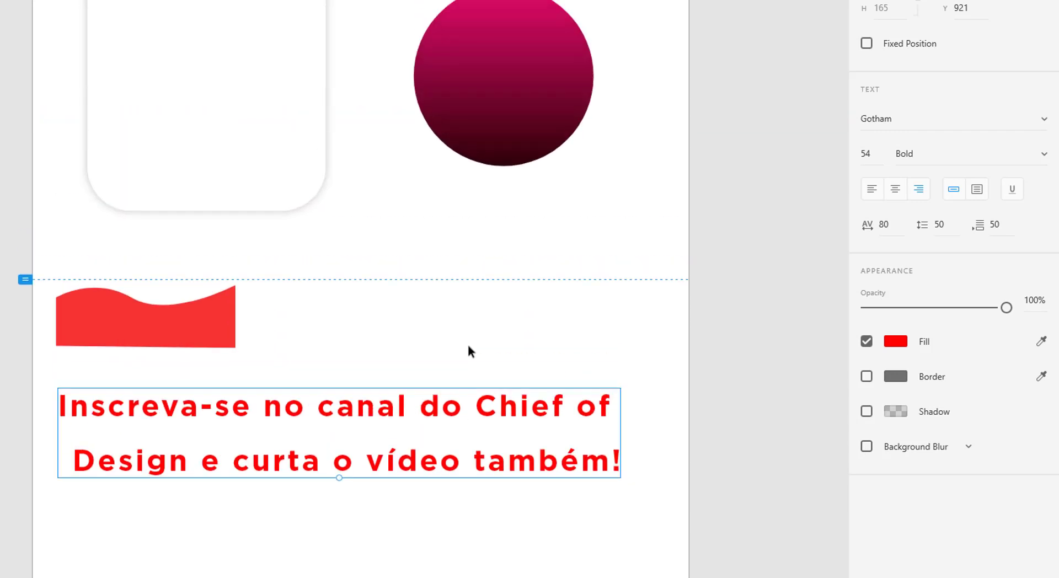
scroll(470, 349, "down", 2)
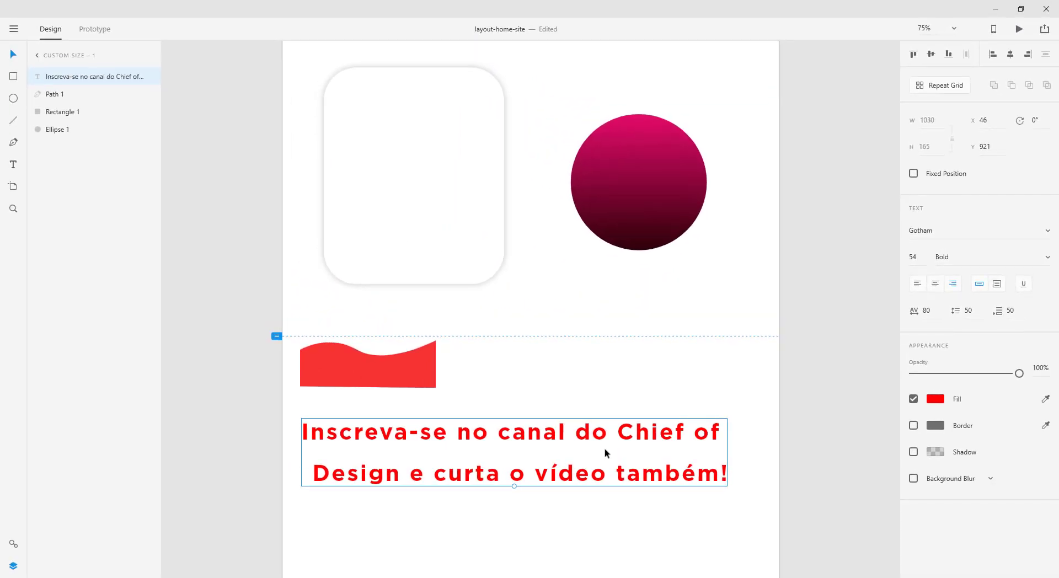
scroll(471, 384, "up", 1)
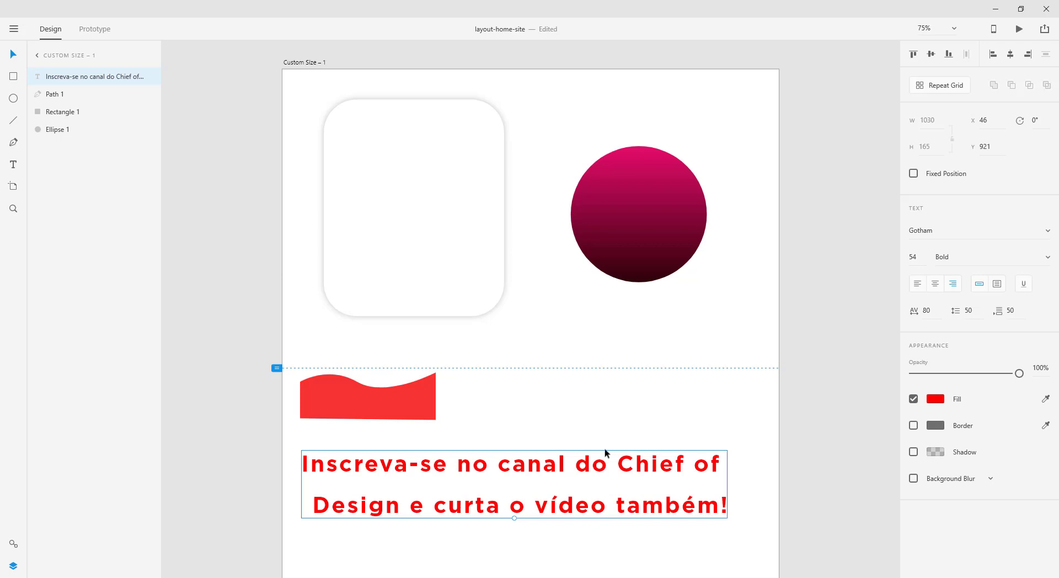
scroll(611, 463, "down", 2)
scroll(614, 465, "down", 1)
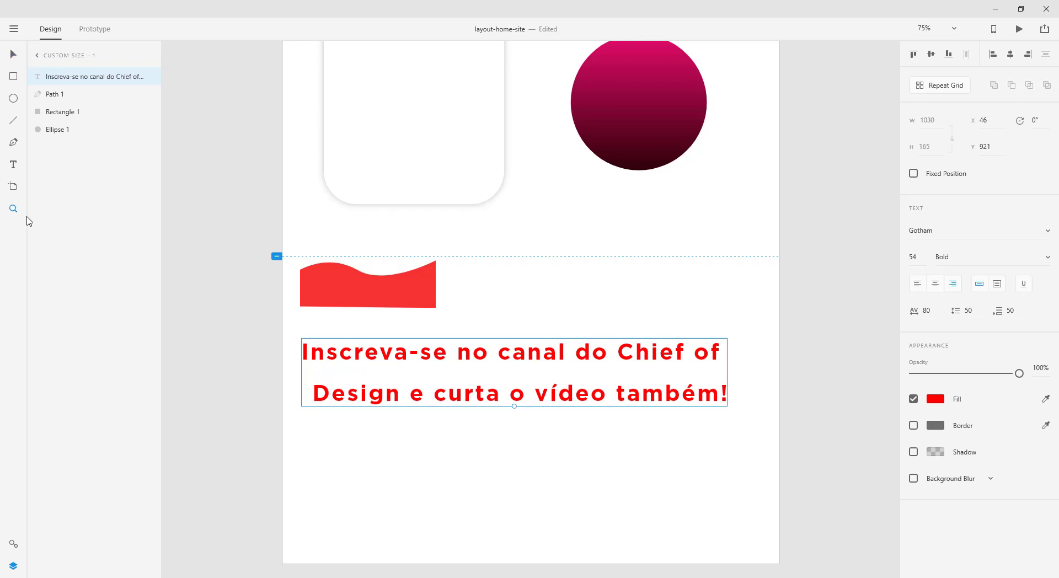
Use the Zoom tool to magnify the artboard to 200% and reduce it back to 50%
key("z")
left_click(572, 242)
left_click(572, 242)
left_click(572, 242)
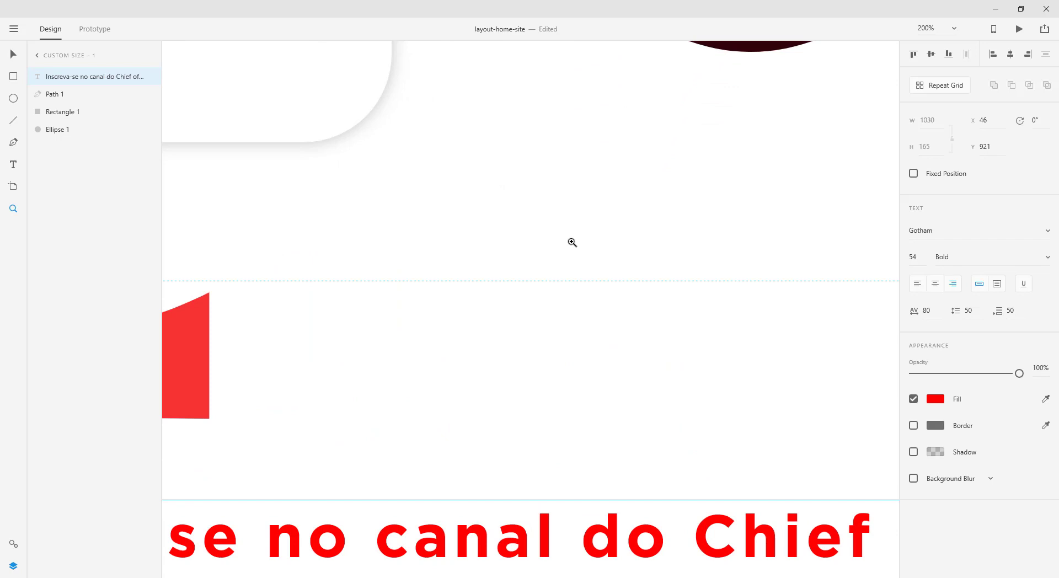
left_click(571, 242, "alt")
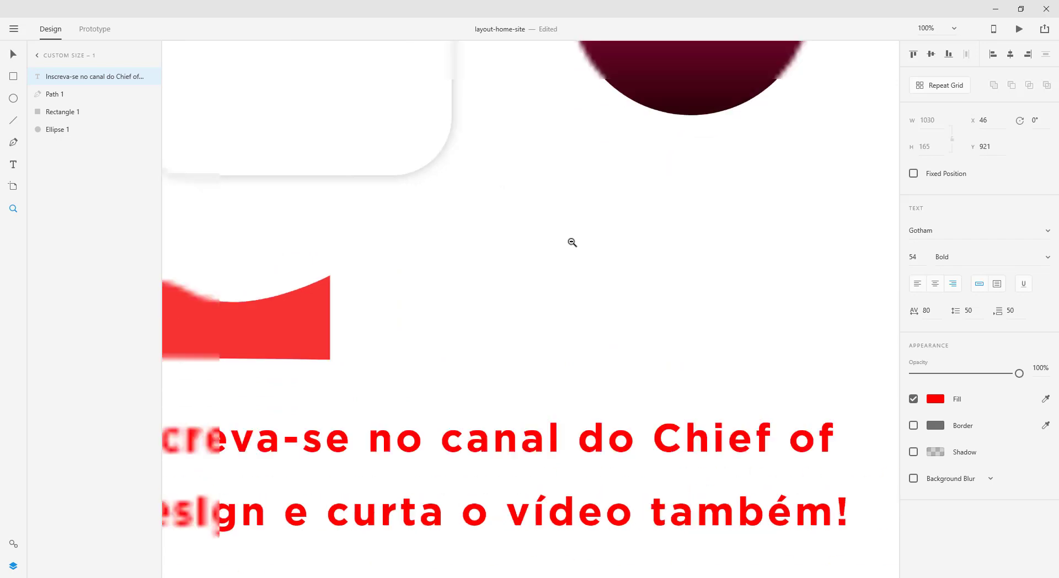
left_click(572, 243, "alt")
left_click(572, 242, "alt")
left_click(572, 242, "alt")
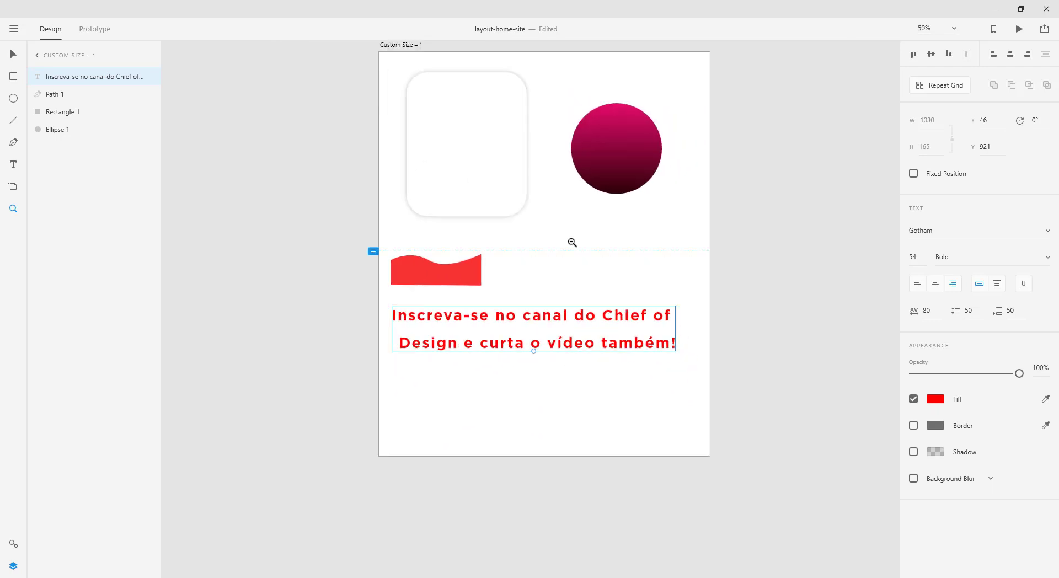
Magnify the area between the shapes to 300% and zoom back out to see the whole artboard
scroll(590, 251, "up", 4)
scroll(595, 270, "down", 1)
scroll(592, 277, "down", 1)
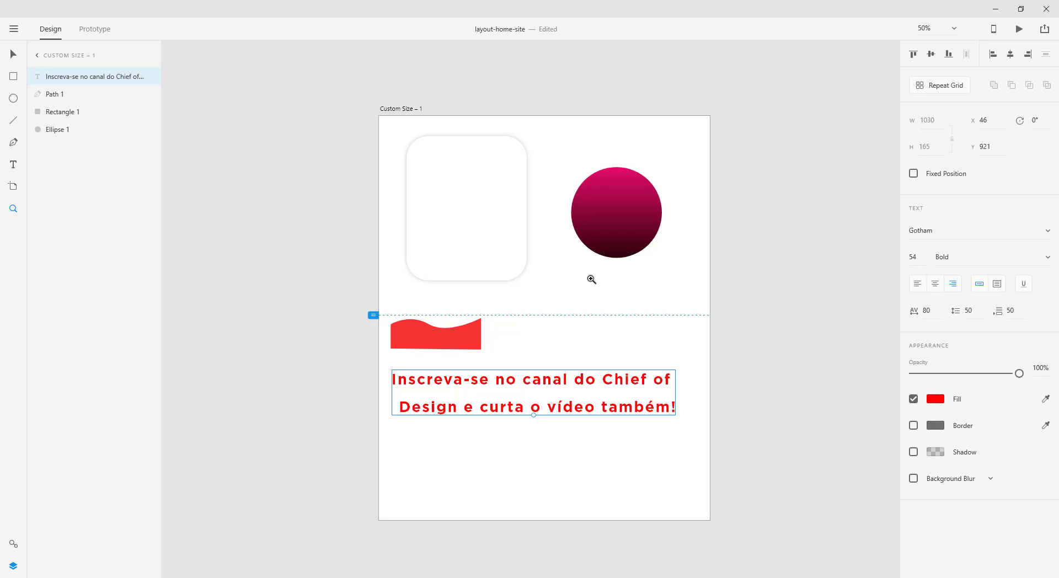
left_click(591, 279)
left_click(591, 279)
left_click(591, 279)
left_click(591, 279)
left_click(591, 279)
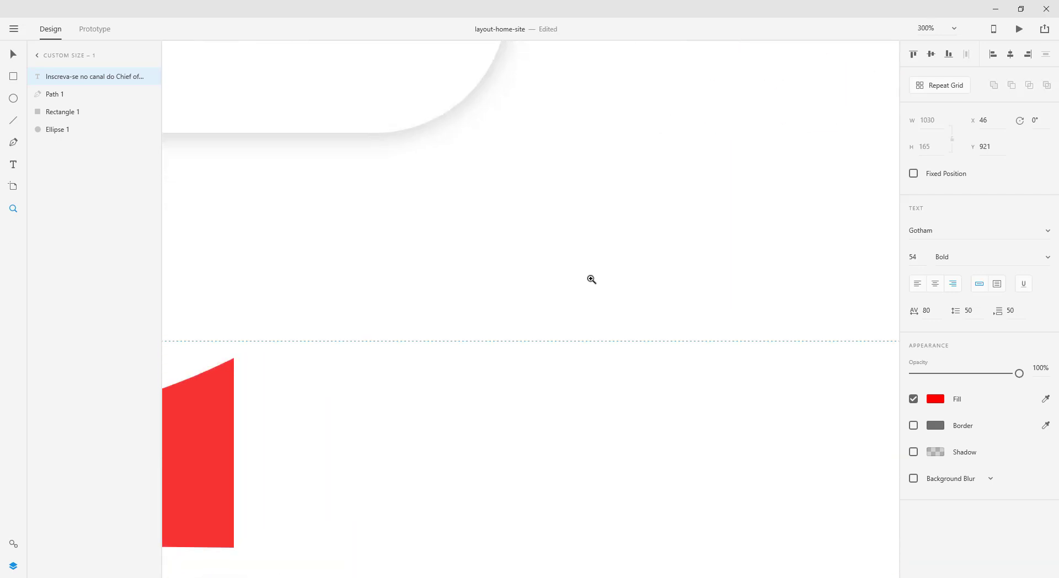
key("ctrl+0")
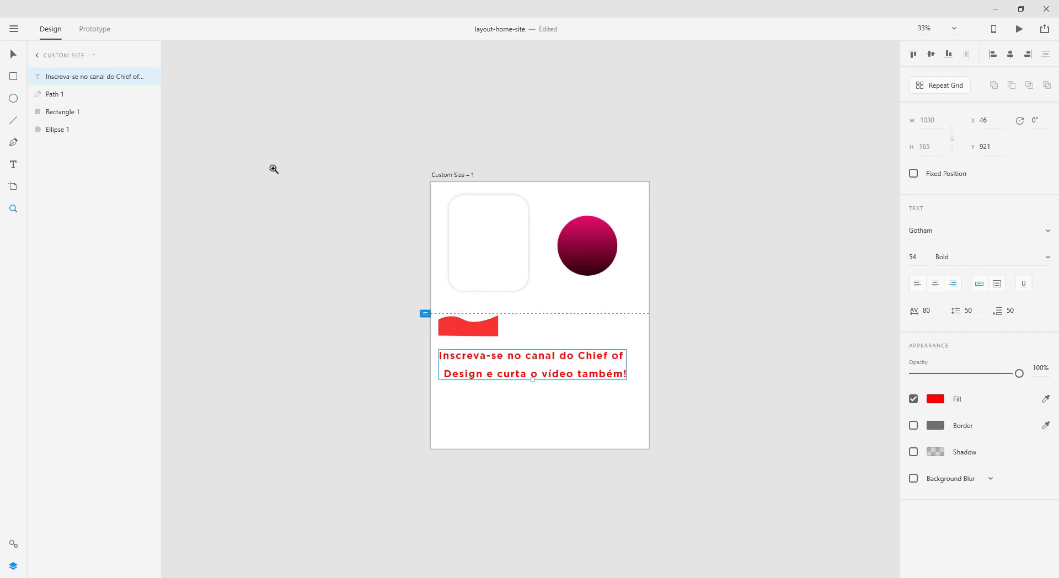
Return to the Select tool, view the artboard at 100% and fit the whole artboard in the view
left_click(11, 55)
key("ctrl+1")
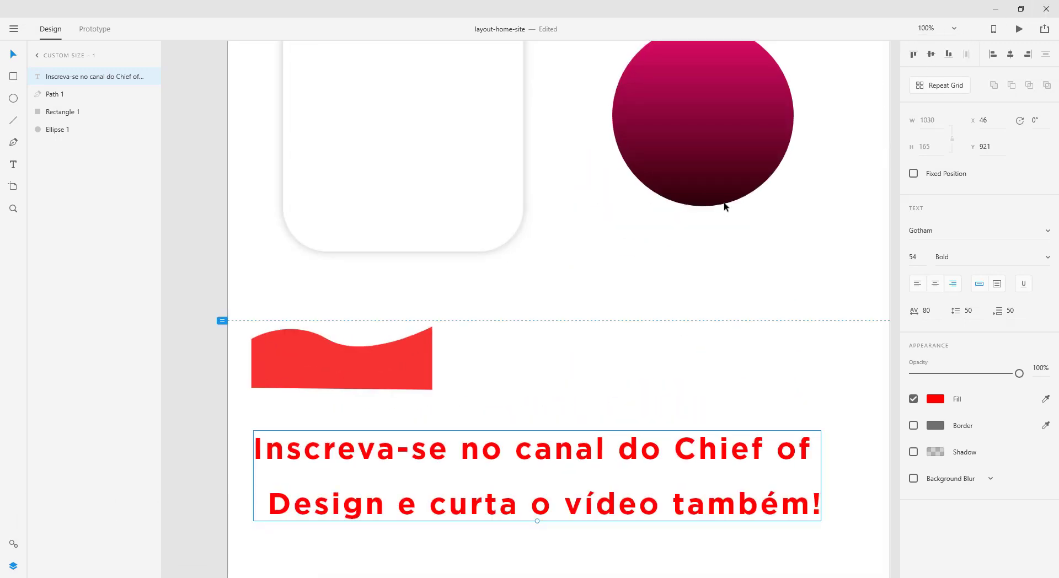
key("ctrl+0")
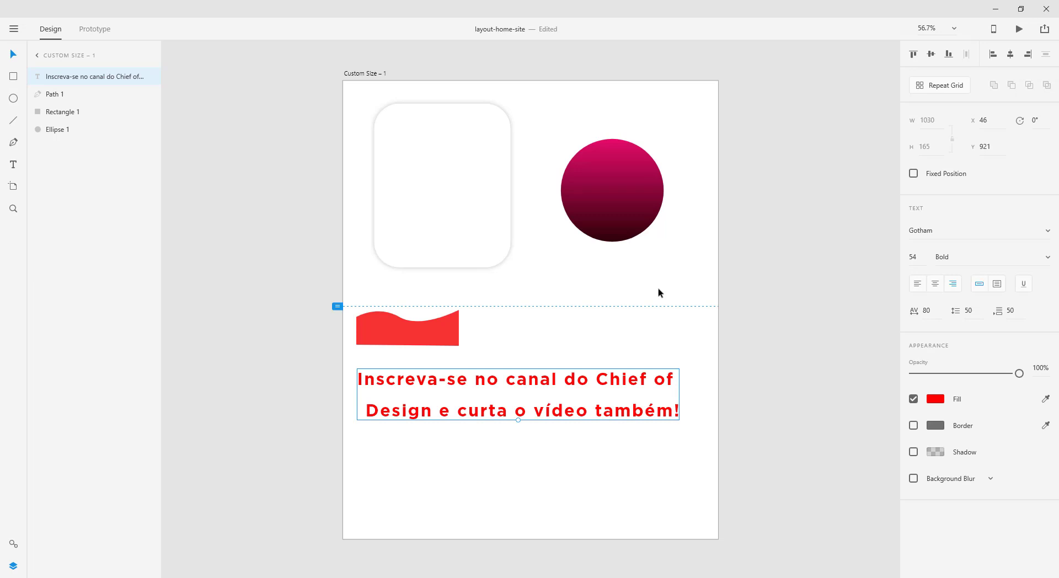
Duplicate the Custom Size – 1 artboard with all its contents and bring both artboards into view
key("Escape")
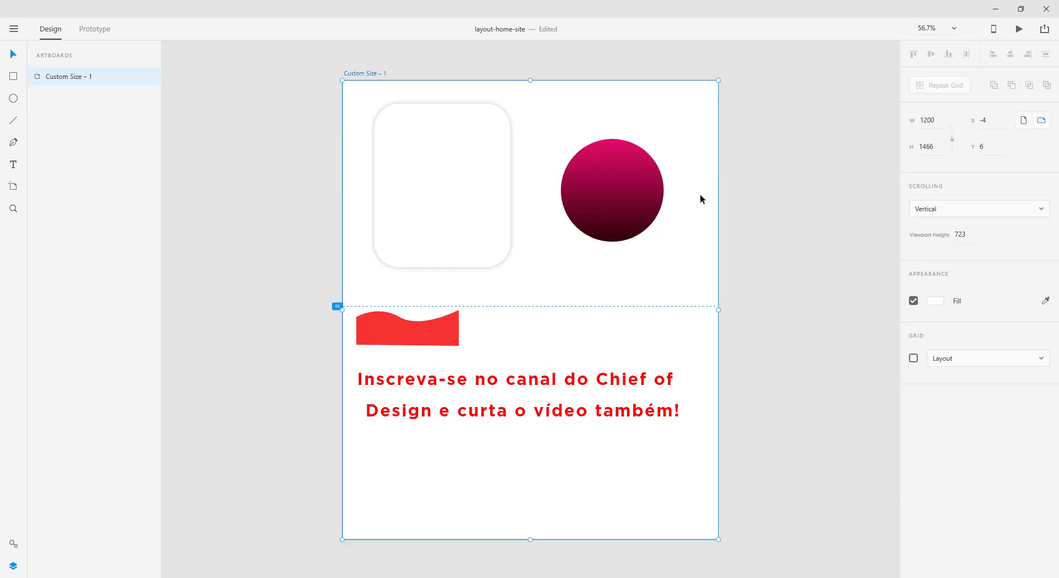
key("ctrl+d")
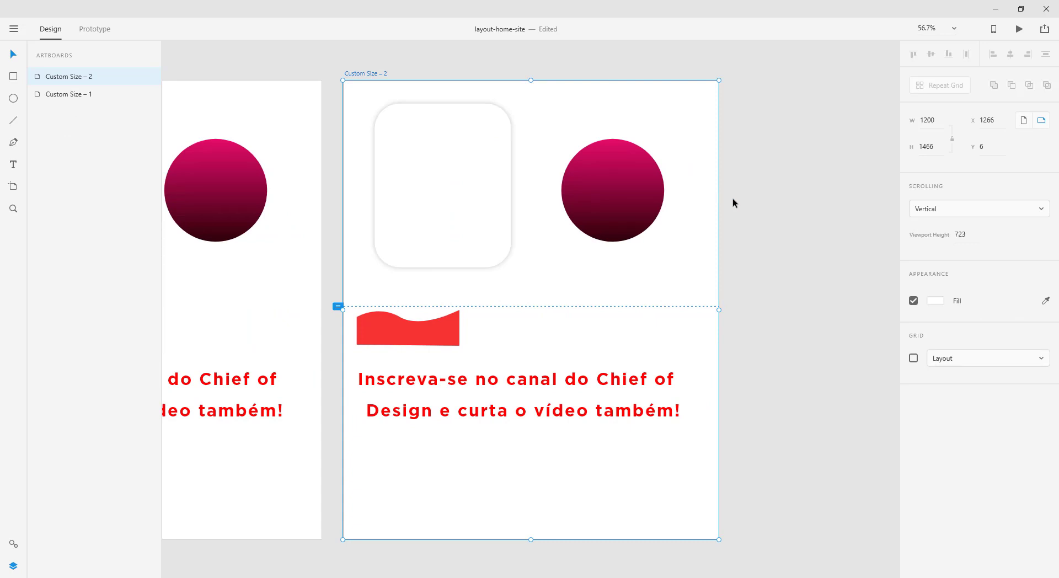
left_click(752, 210)
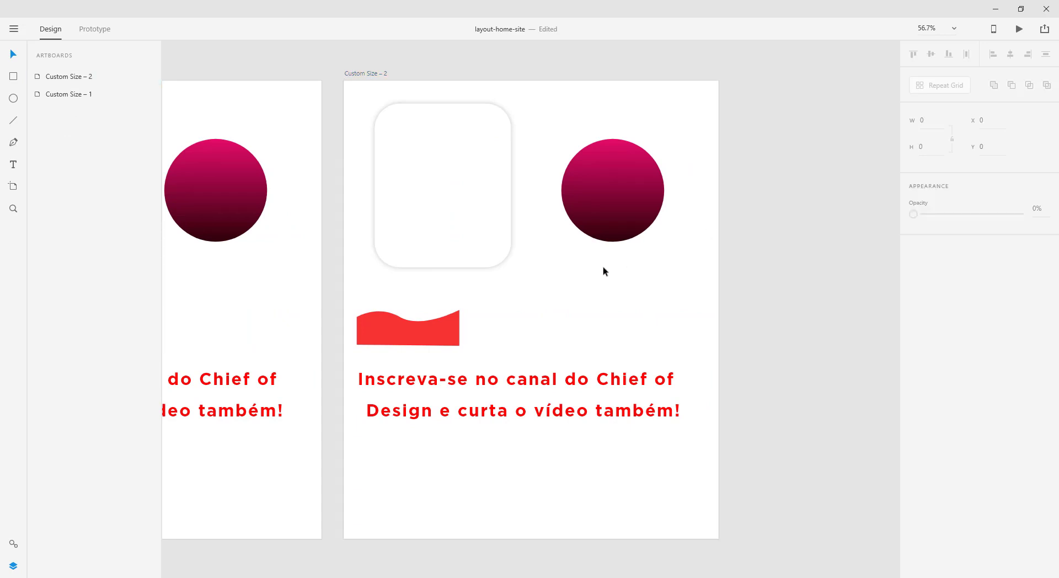
key("space")
left_click_drag(398, 294, 566, 363)
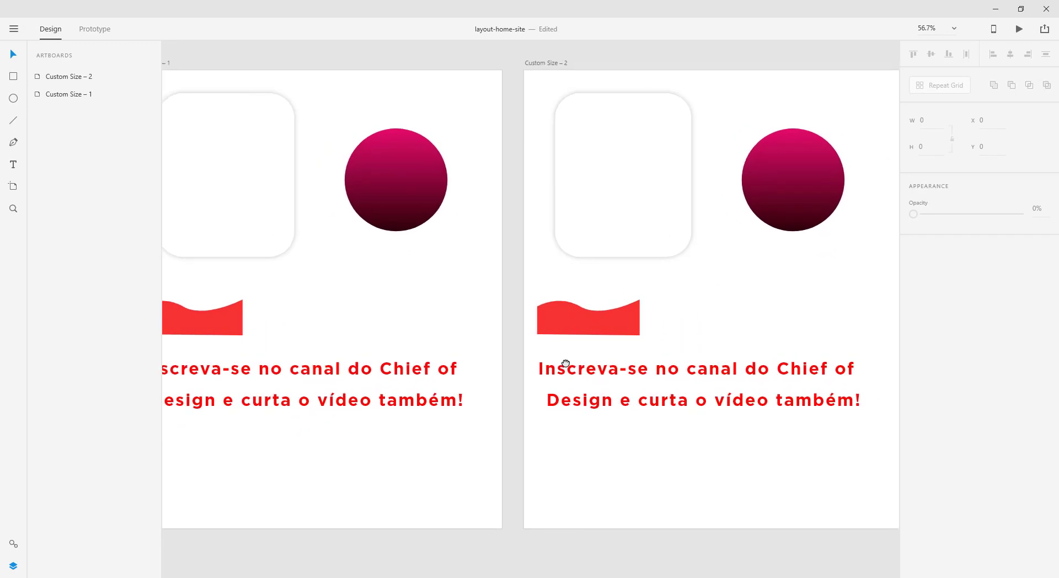
scroll(566, 364, "down", 2)
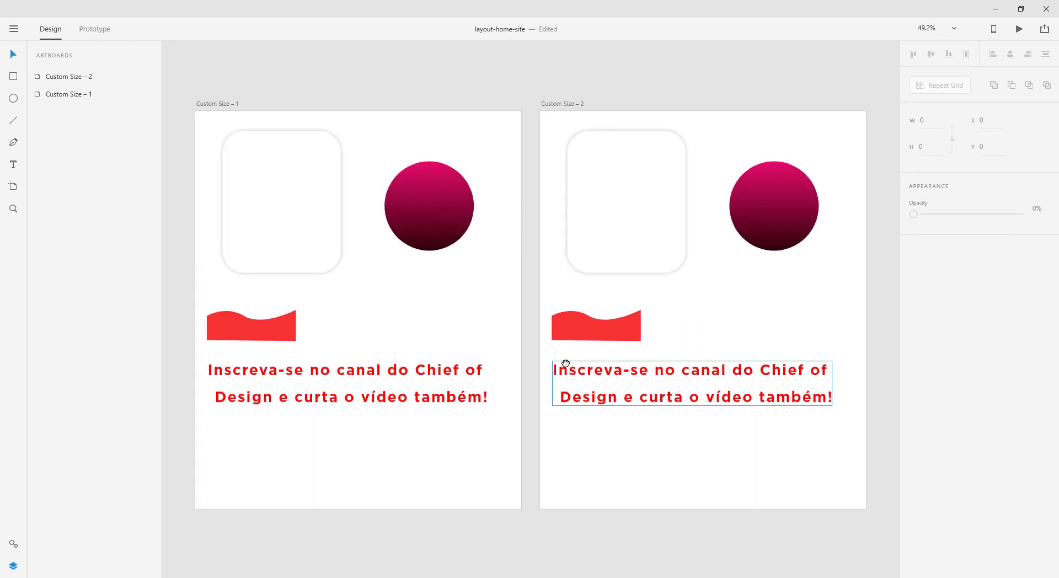
Try the lock and hide options of the text layer in the Custom Size – 1 artboard
left_click(446, 219)
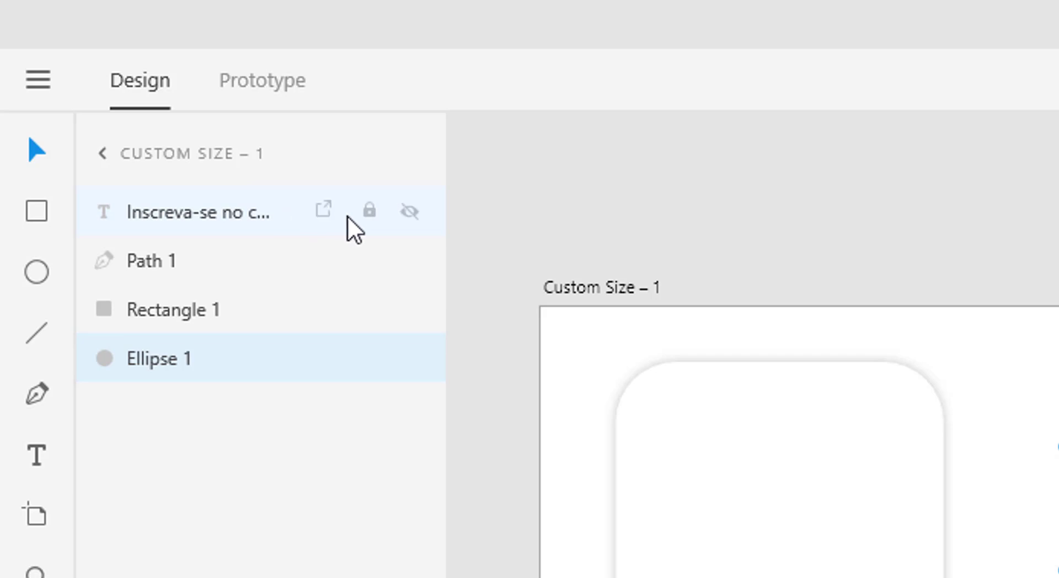
left_click(375, 219)
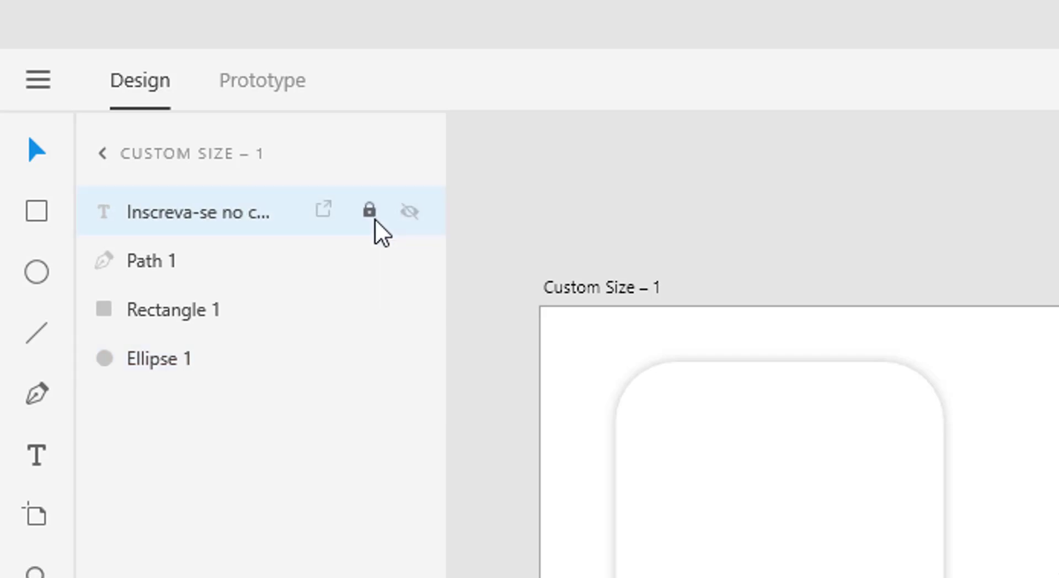
left_click(409, 211)
left_click(293, 153)
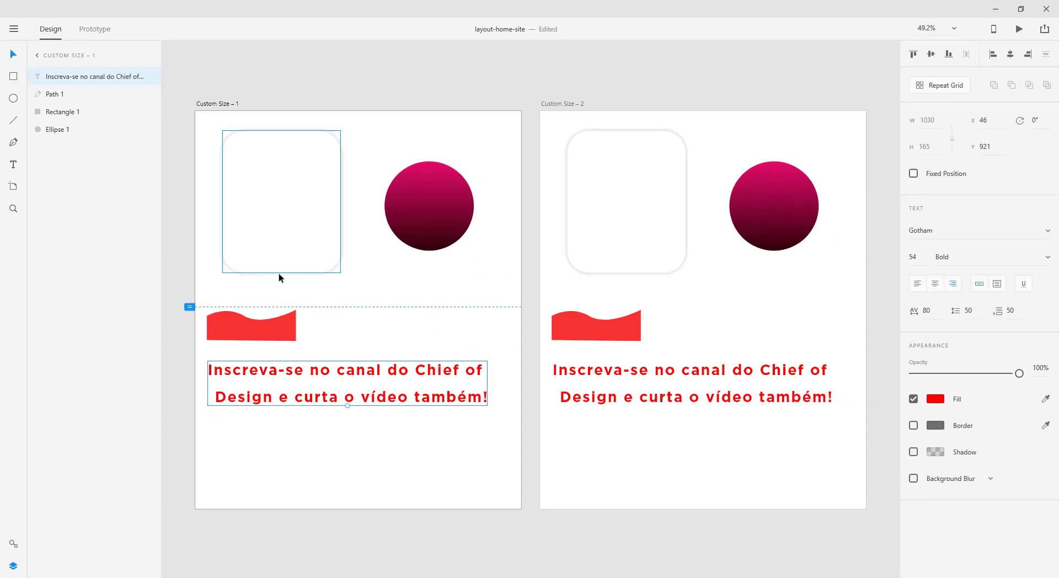
Hide the layers list and show it again
key("ctrl+y")
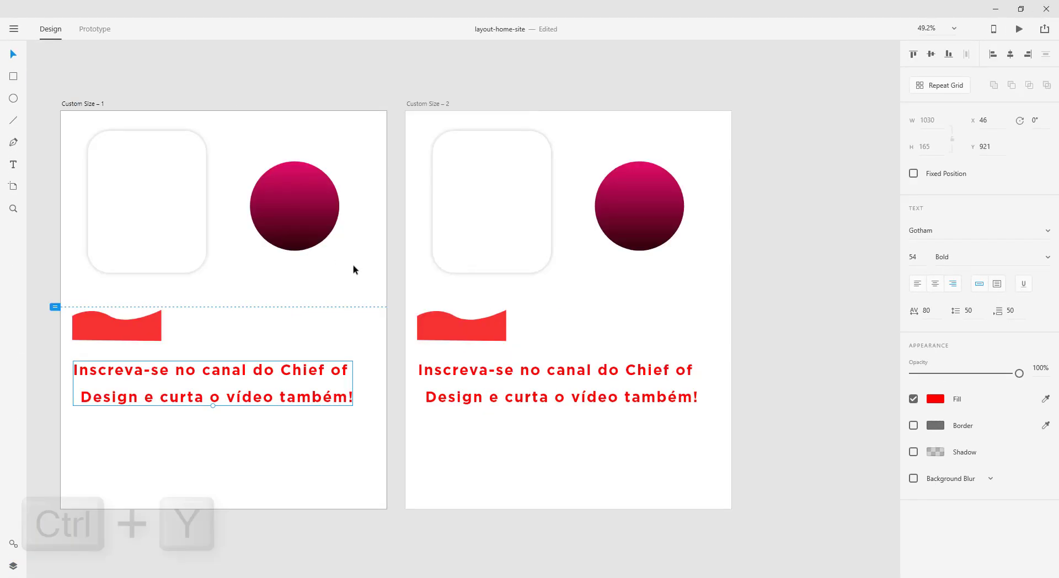
key("ctrl+y")
key("ctrl+y")
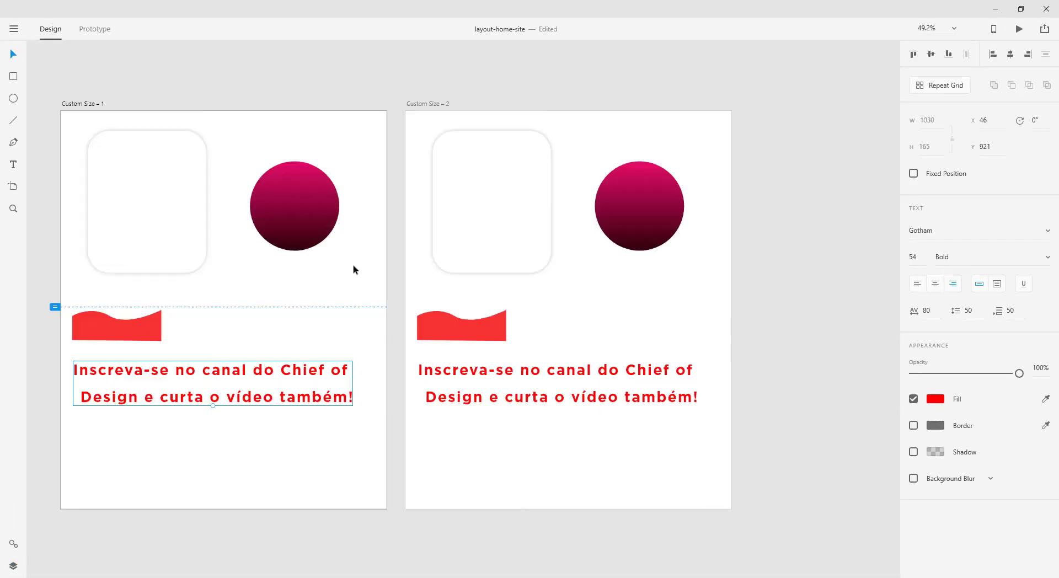
key("ctrl+y")
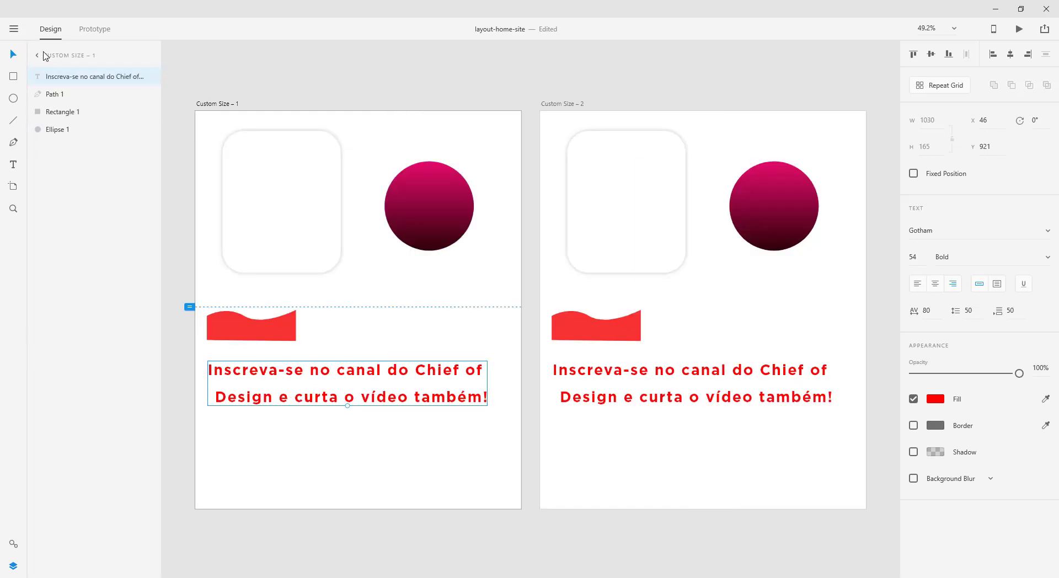
Select the rectangle, ellipse, text and red path on the first artboard in turn to identify their layers
left_click(301, 195)
left_click(418, 215)
left_click(381, 313)
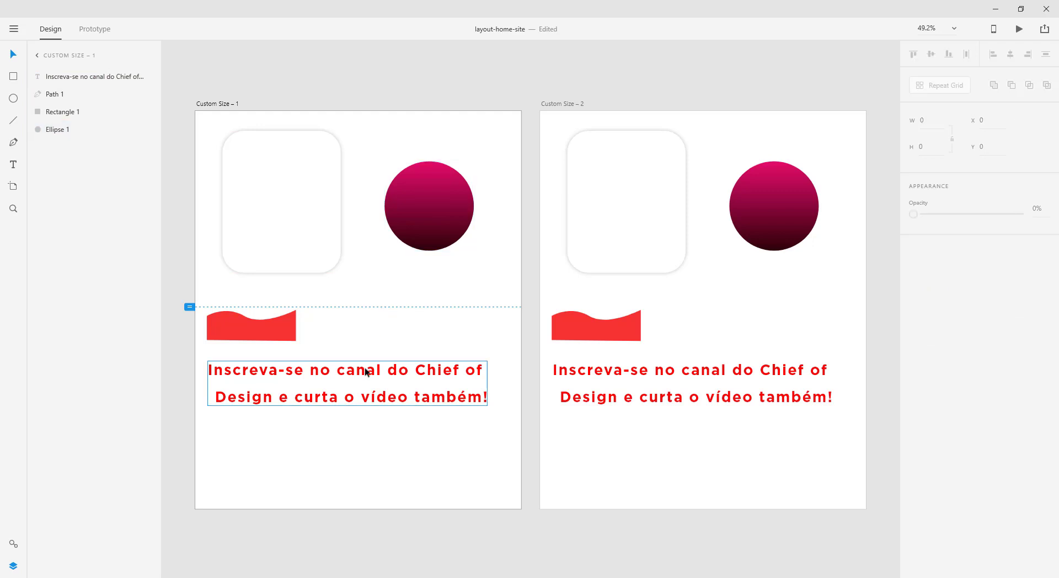
left_click(365, 371)
left_click(237, 320)
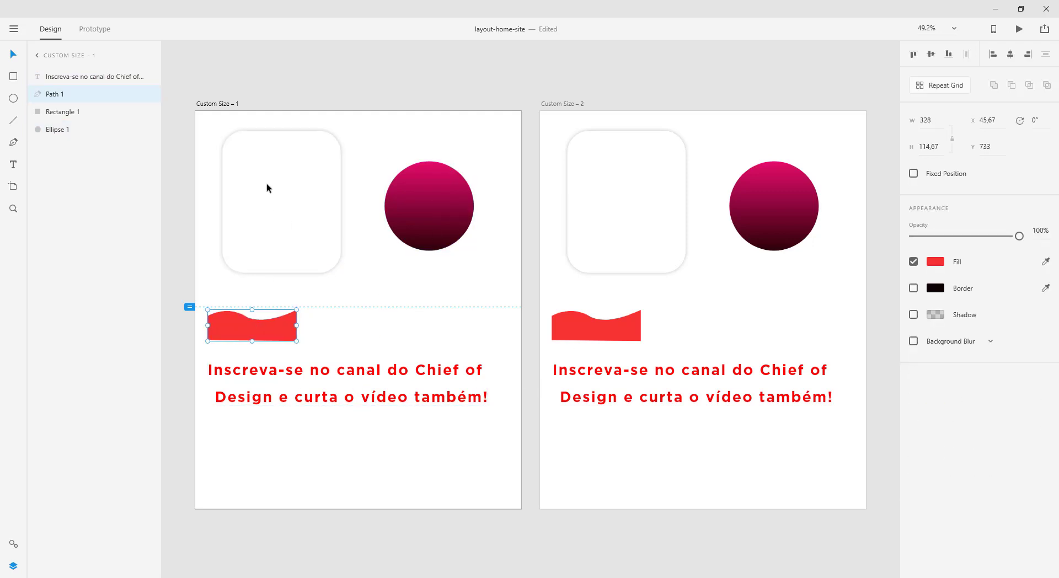
Return to the list of artboards and select Custom Size – 2 and Custom Size – 1 in turn
left_click(37, 56)
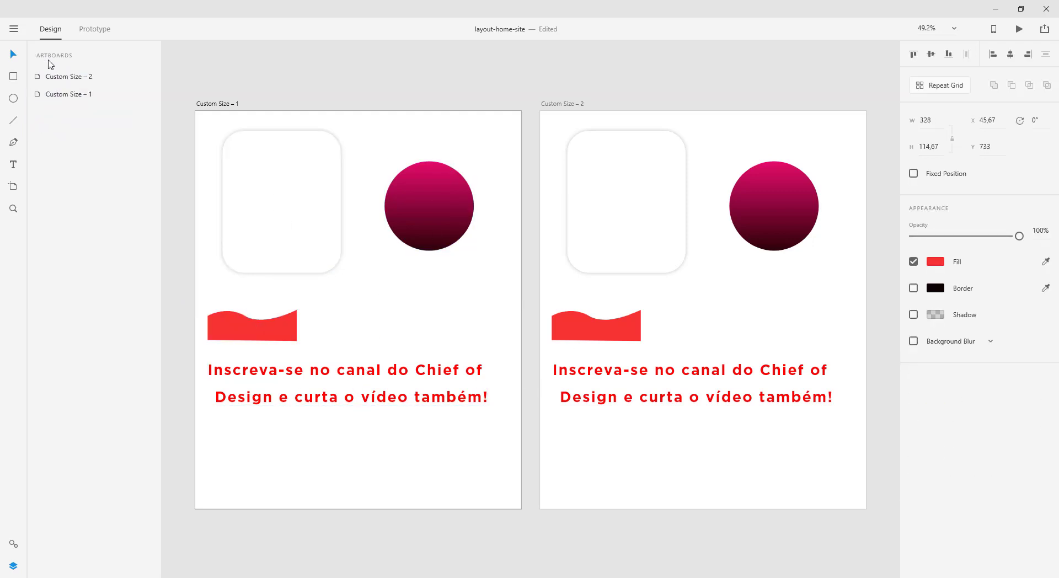
left_click(83, 93)
left_click(99, 80)
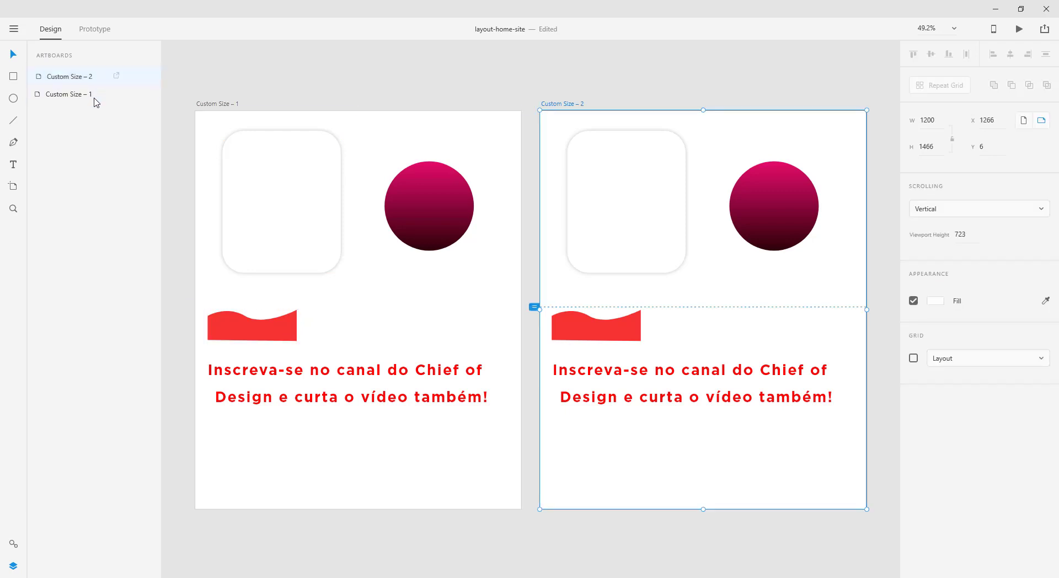
left_click(95, 98)
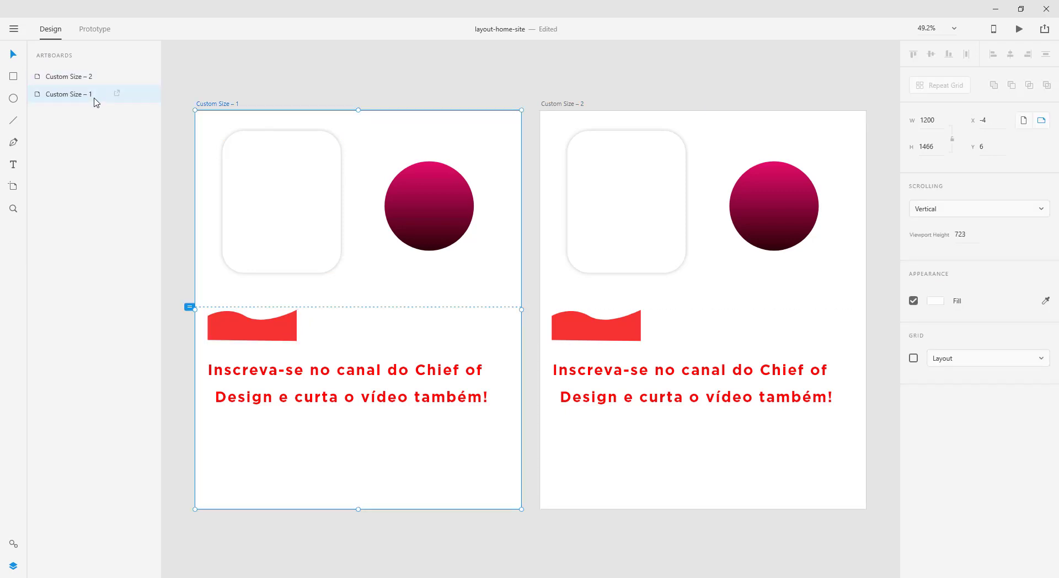